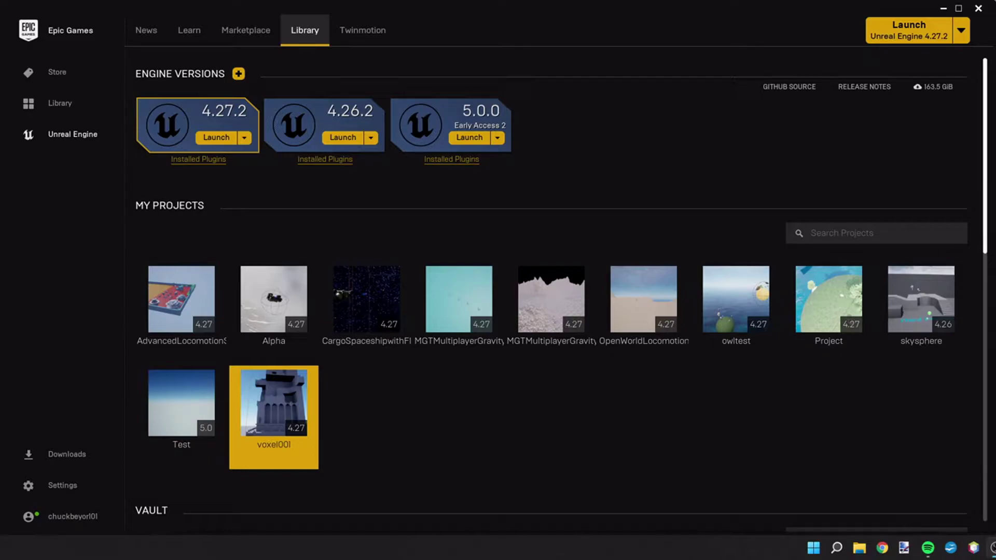
- Launch Unreal Engine 5.0.0 and create a Blank games project named 'Tutorial' with Raytracing enabled
{"action": "left_click", "coordinate": [468, 137]}
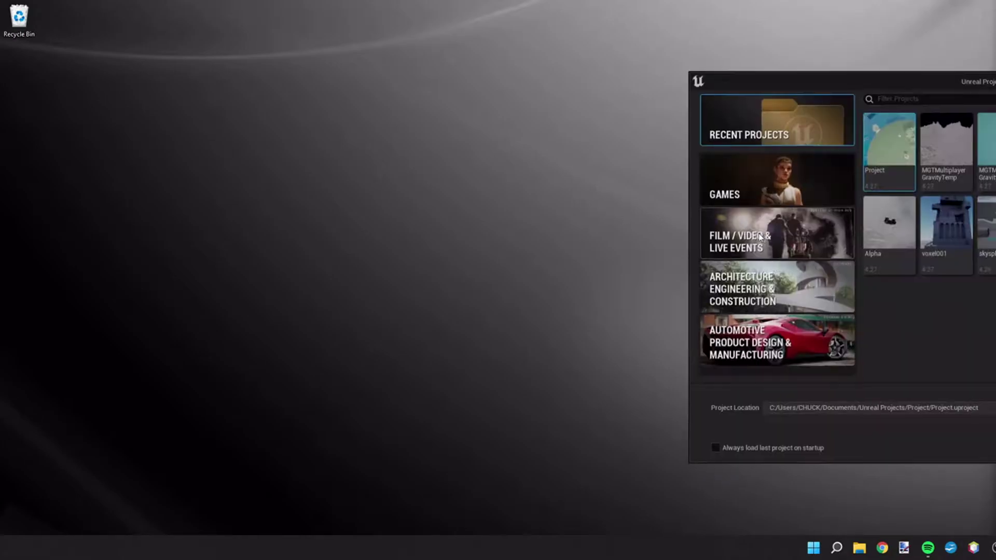
{"action": "left_click_drag", "start_coordinate": [801, 79], "coordinate": [265, 79]}
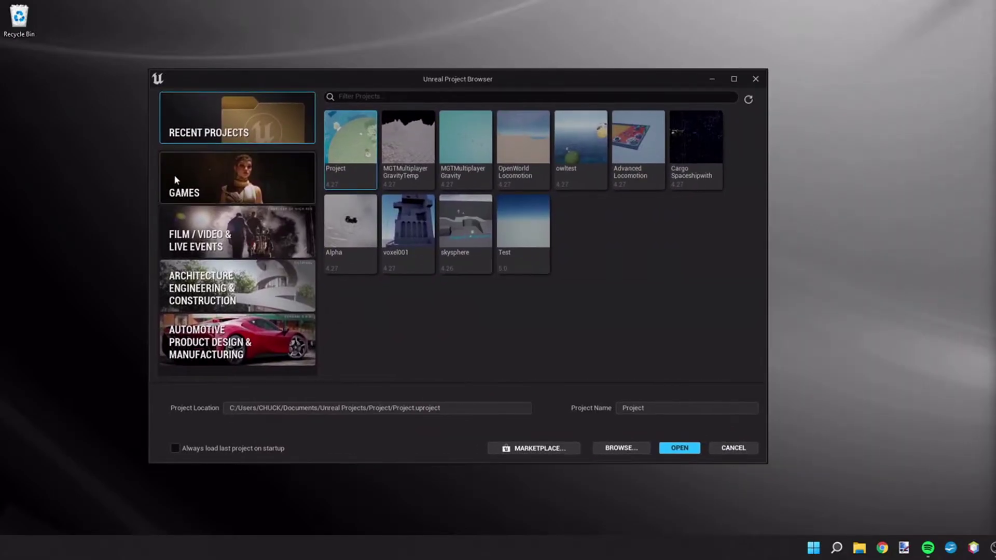
{"action": "left_click", "coordinate": [205, 174]}
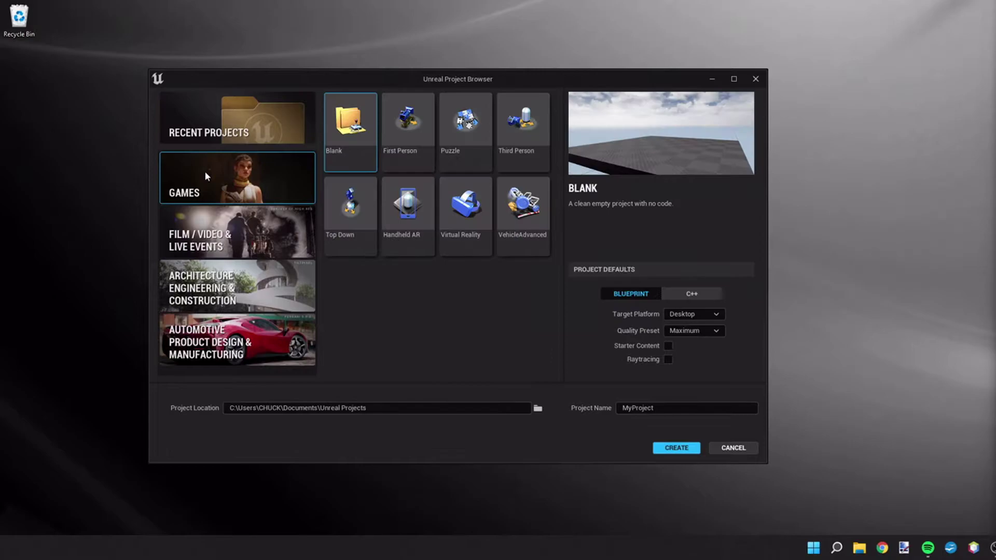
{"action": "left_click", "coordinate": [672, 409]}
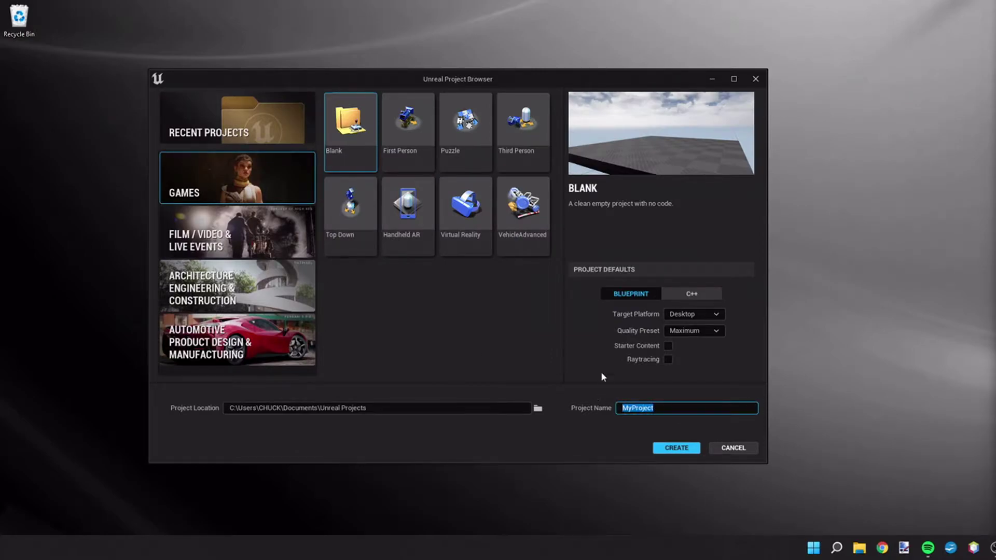
{"action": "type", "text": "Tutorial"}
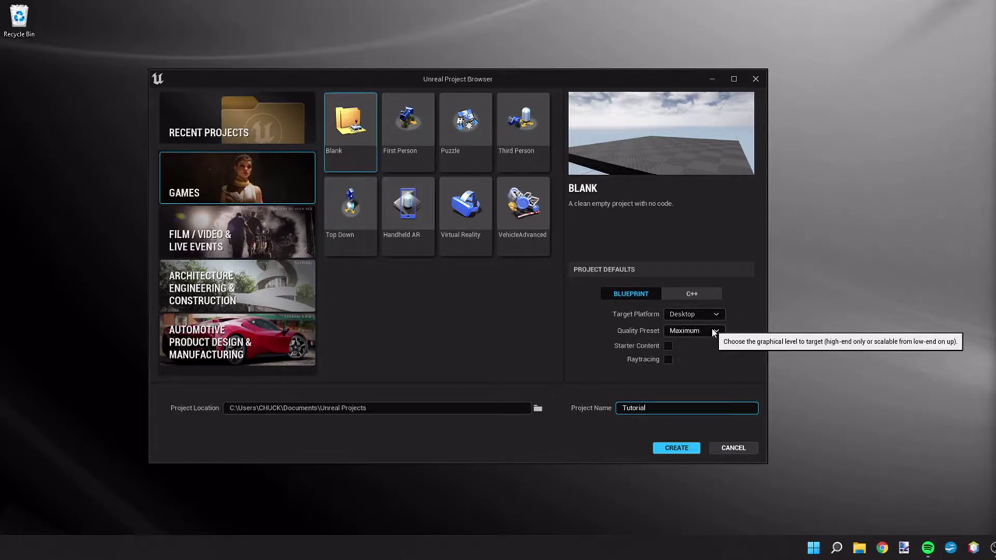
{"action": "left_click", "coordinate": [668, 359]}
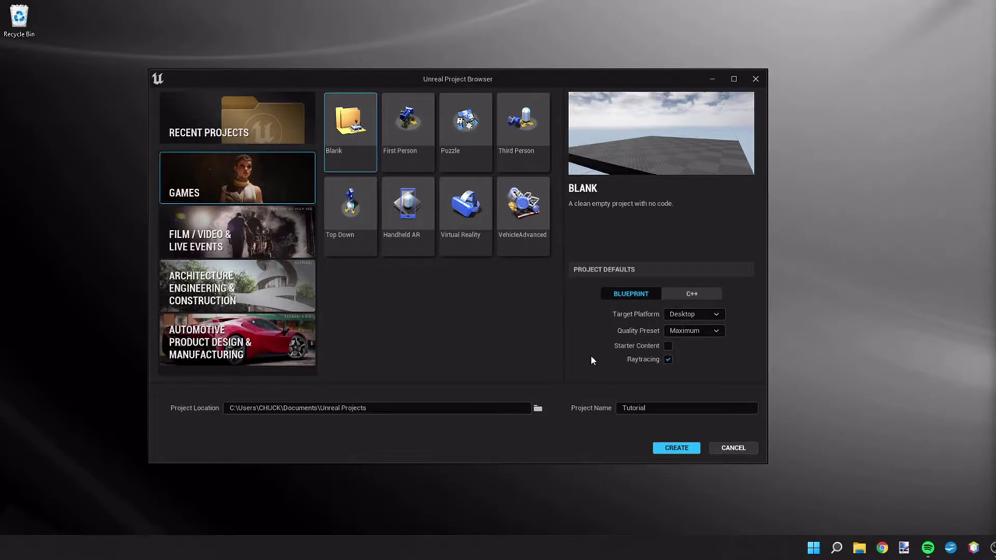
{"action": "left_click", "coordinate": [667, 449]}
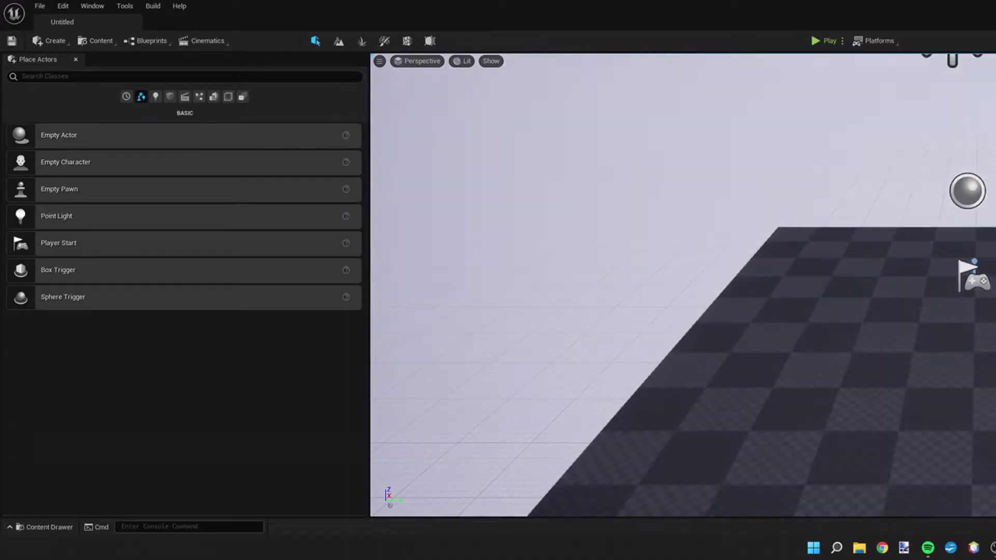
- Maximize the Unreal Editor window showing the Tutorial project's default level
{"action": "double_click", "coordinate": [676, 3]}
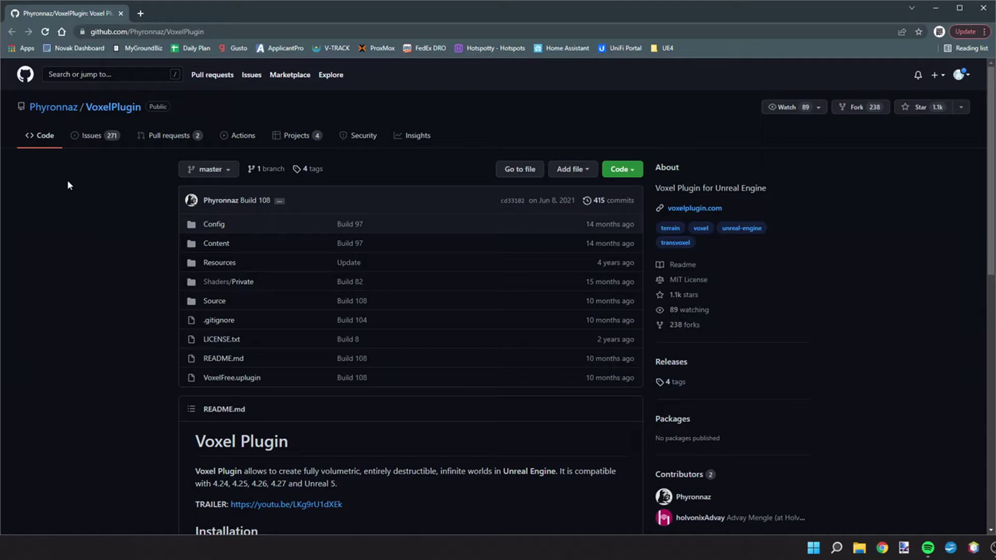
- Scroll the VoxelPlugin README to the Installation section and follow its Google Drive link
{"action": "scroll", "coordinate": [73, 244], "scroll_direction": "down", "scroll_amount": 2}
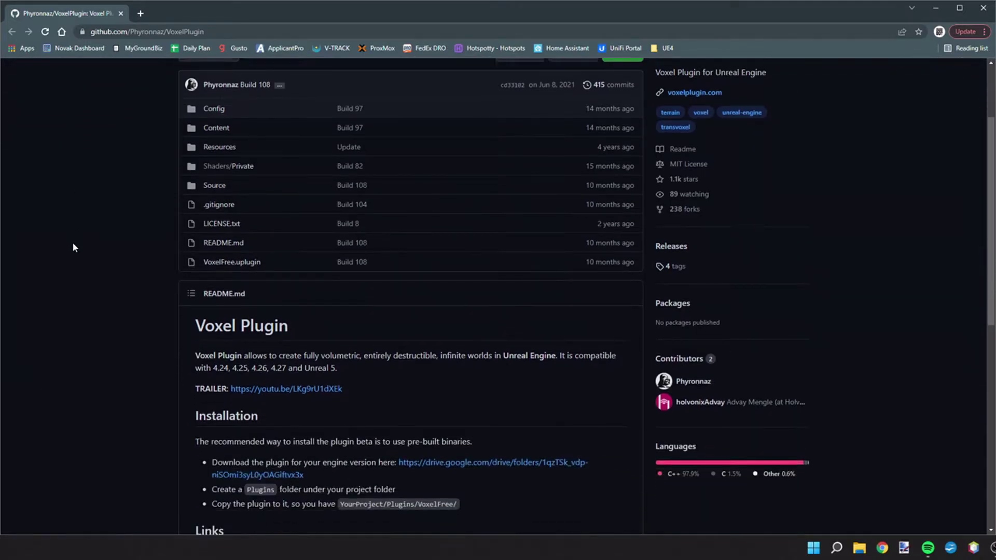
{"action": "scroll", "coordinate": [73, 241], "scroll_direction": "up", "scroll_amount": 1}
{"action": "scroll", "coordinate": [73, 242], "scroll_direction": "down", "scroll_amount": 4}
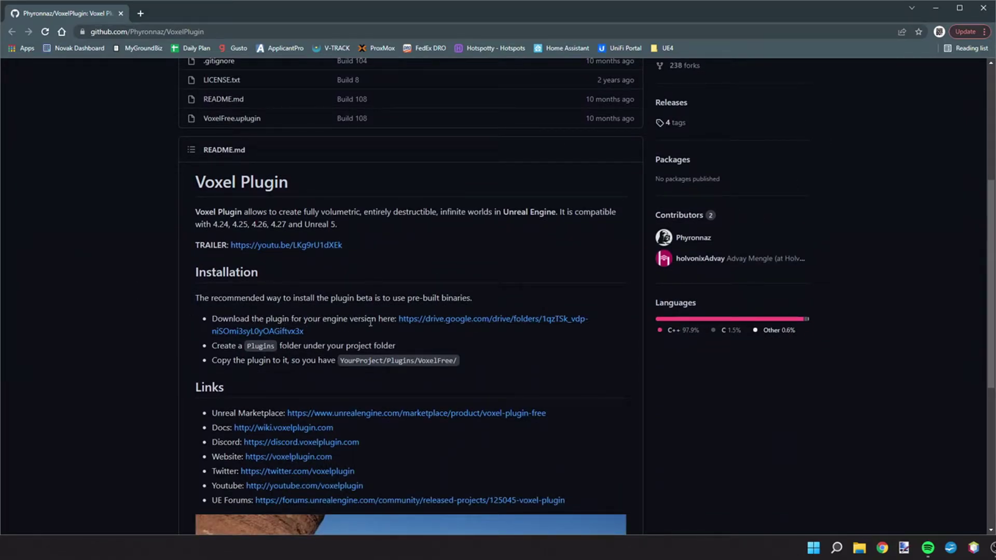
{"action": "left_click", "coordinate": [456, 321]}
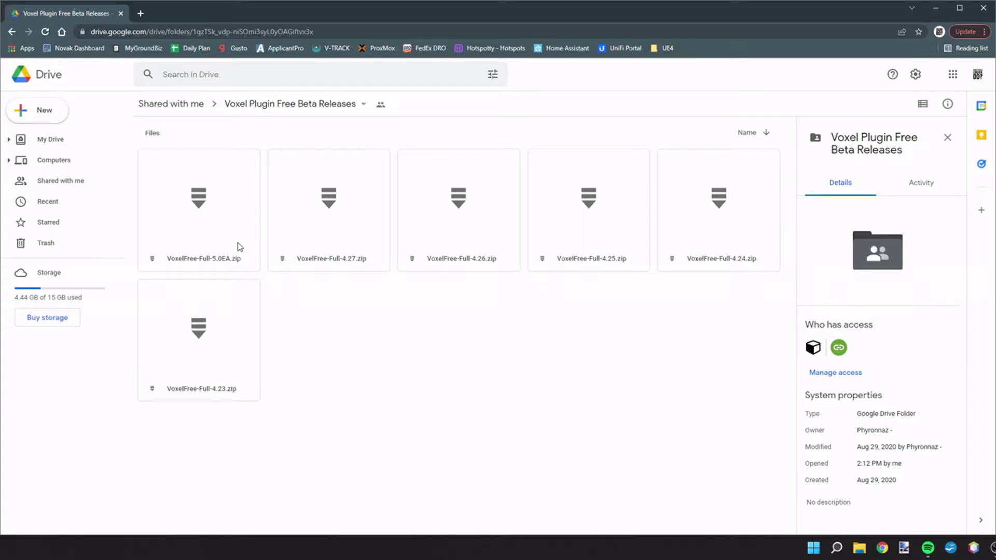
- Download VoxelFree-Full-5.0EA.zip despite the virus-scan warning and open the finished download
{"action": "left_click", "coordinate": [236, 242]}
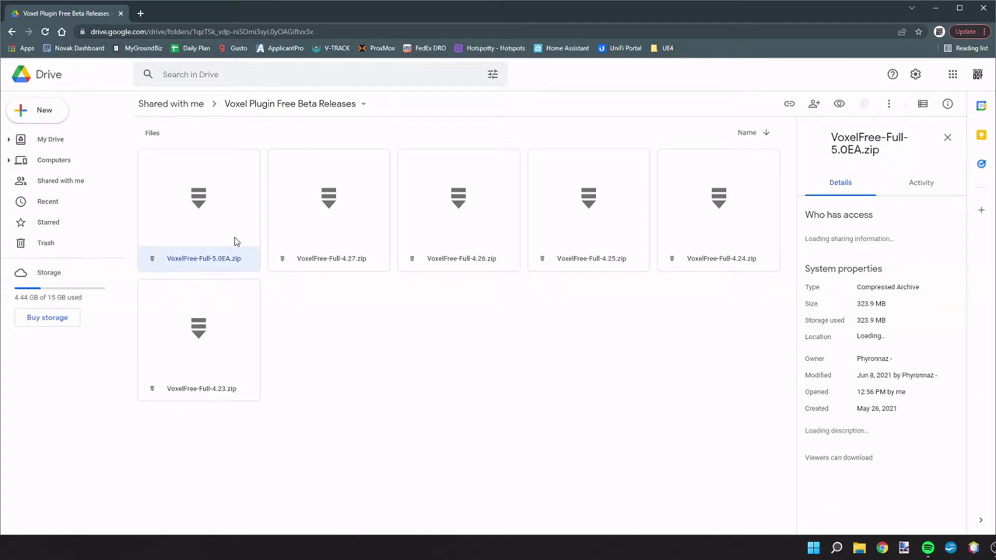
{"action": "right_click", "coordinate": [236, 241]}
{"action": "left_click", "coordinate": [273, 470]}
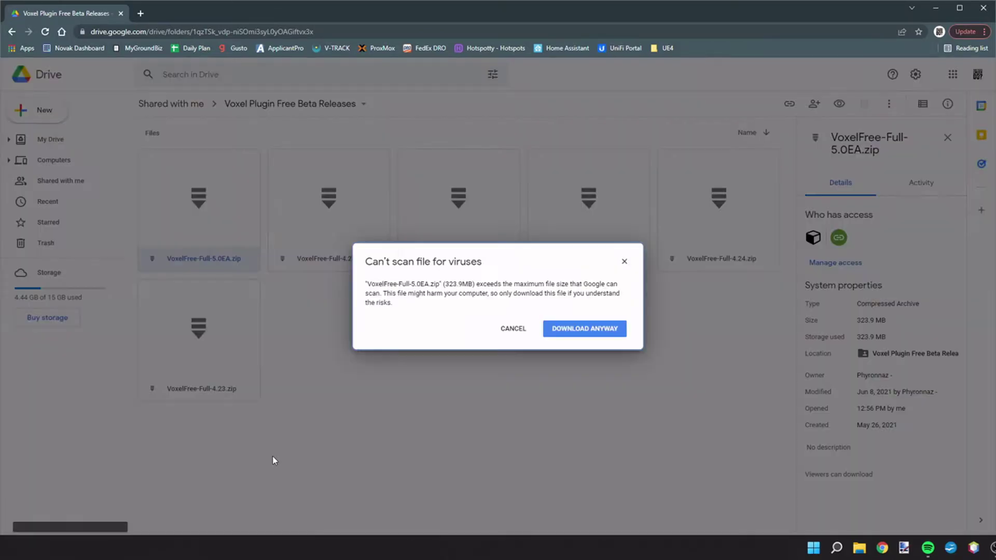
{"action": "left_click", "coordinate": [595, 331]}
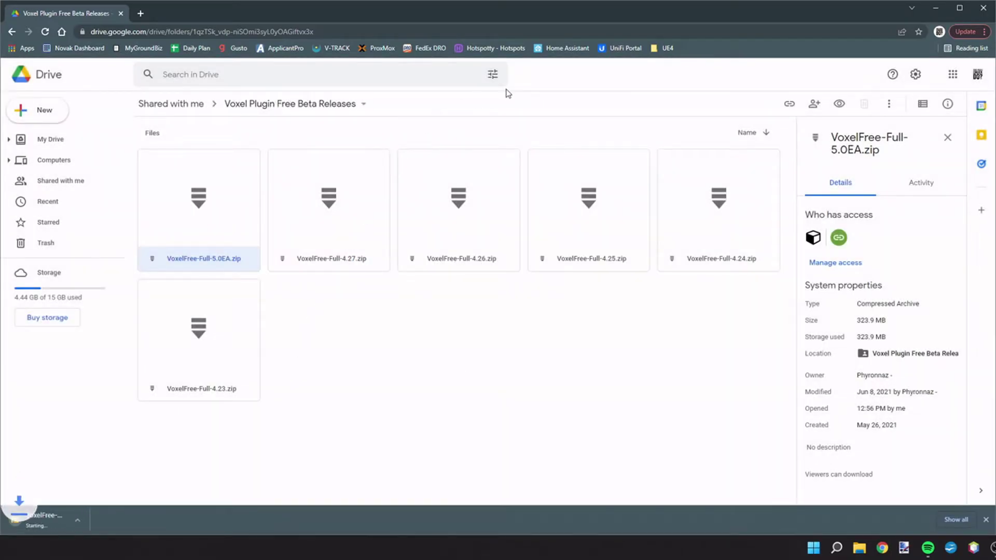
{"action": "left_click", "coordinate": [935, 8]}
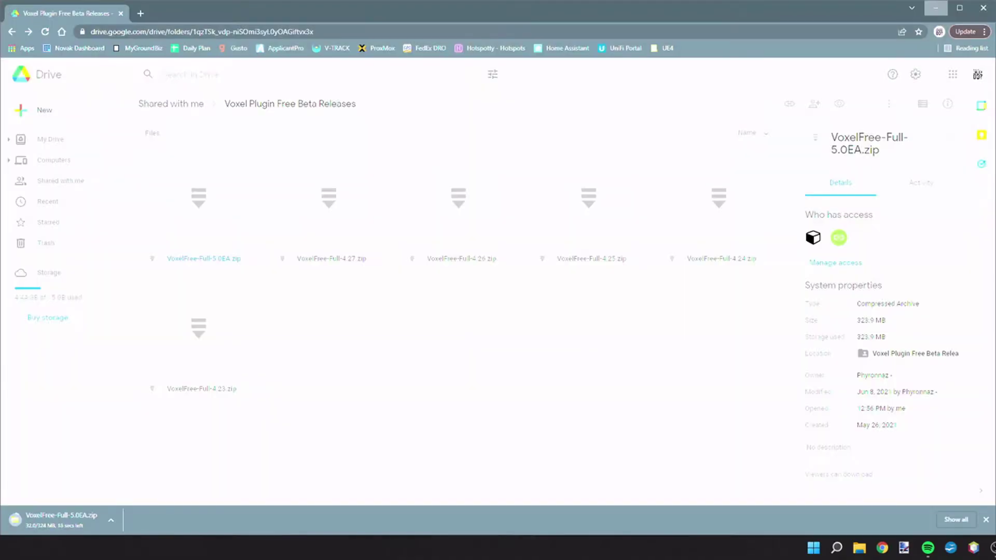
{"action": "left_click", "coordinate": [76, 524]}
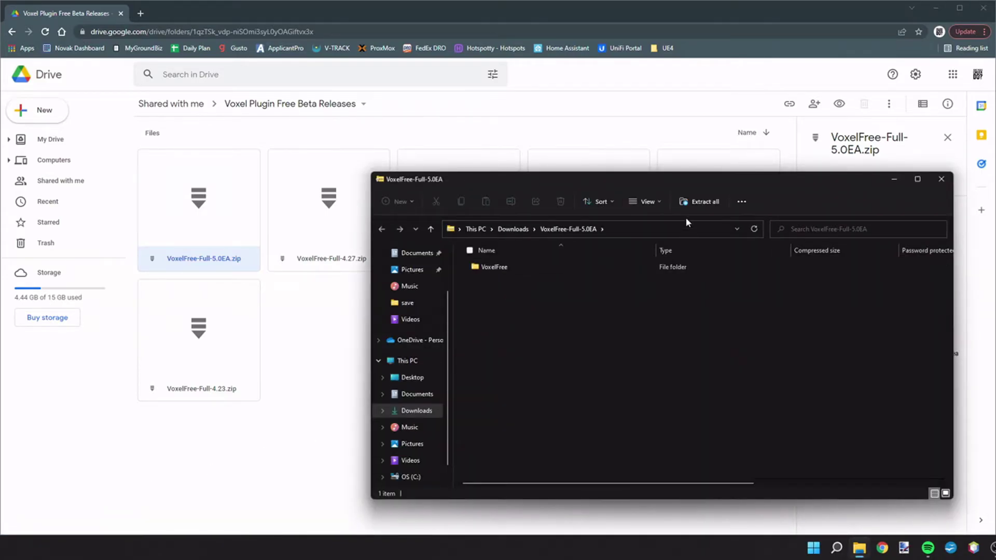
- Extract the VoxelFree-Full-5.0EA archive to the Desktop and close the archive window
{"action": "left_click", "coordinate": [699, 202]}
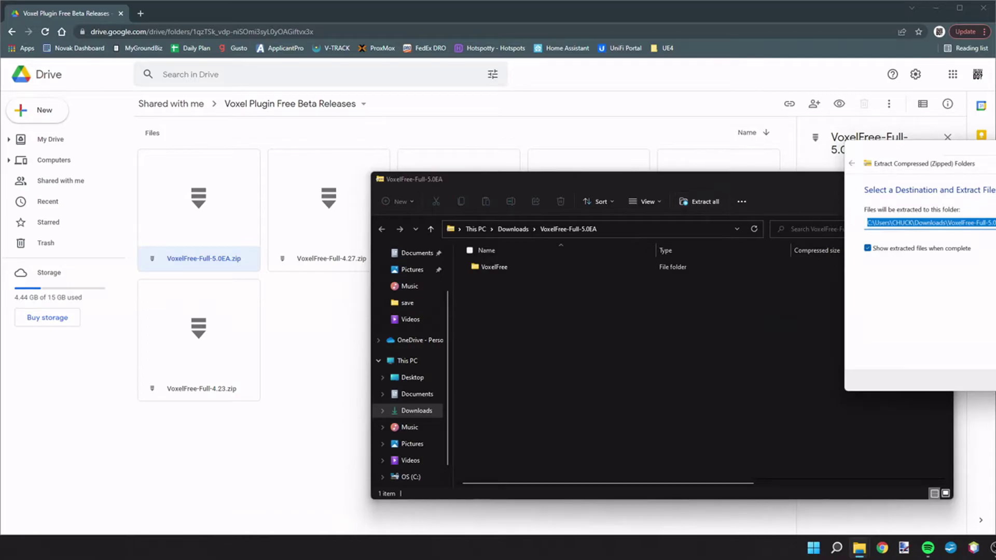
{"action": "left_click", "coordinate": [794, 289]}
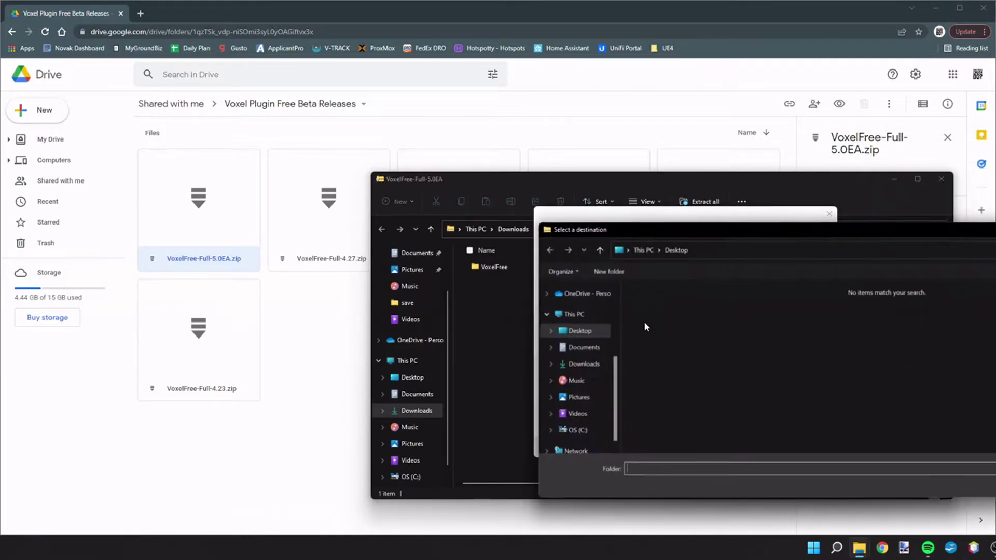
{"action": "scroll", "coordinate": [581, 342], "scroll_direction": "up", "scroll_amount": 3}
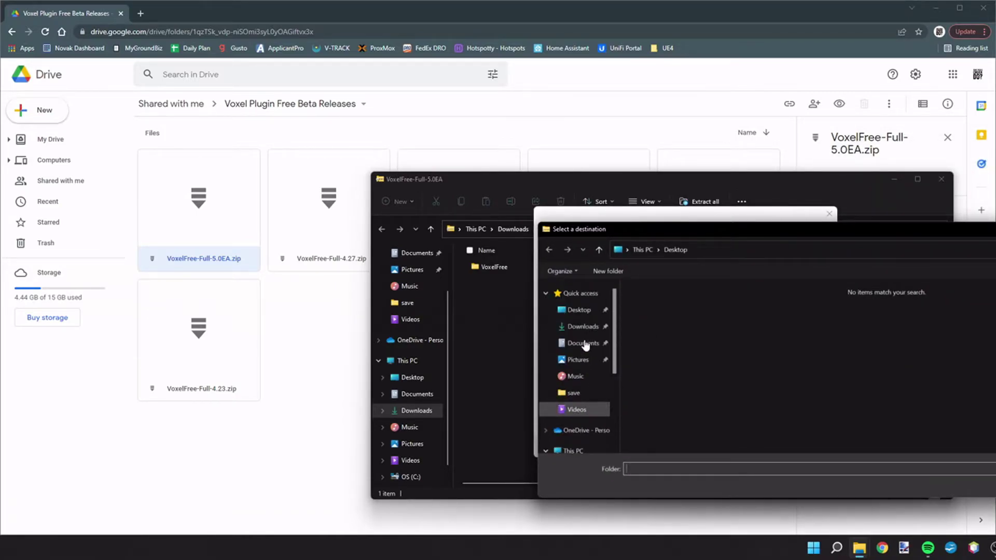
{"action": "left_click", "coordinate": [580, 310]}
{"action": "left_click", "coordinate": [993, 490]}
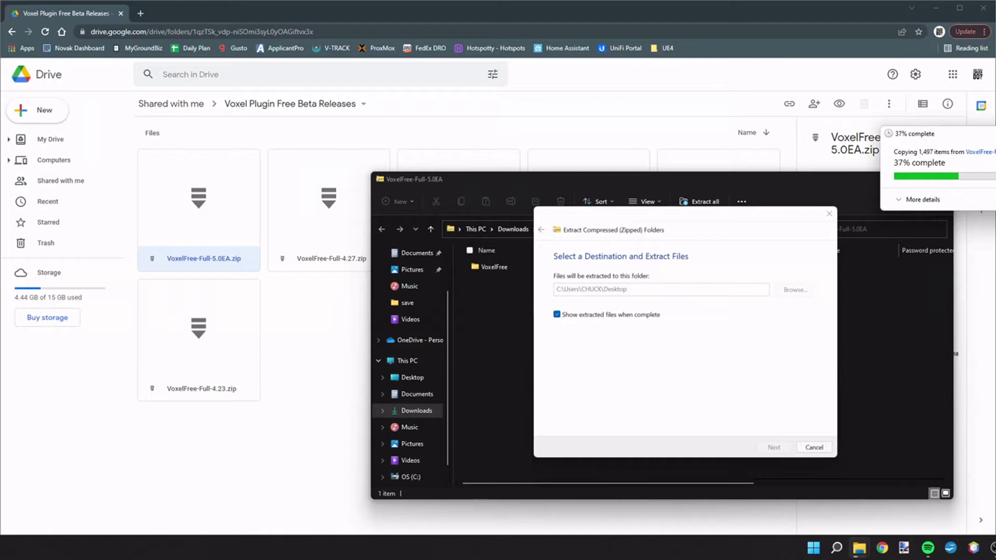
{"action": "left_click_drag", "start_coordinate": [995, 136], "coordinate": [808, 158]}
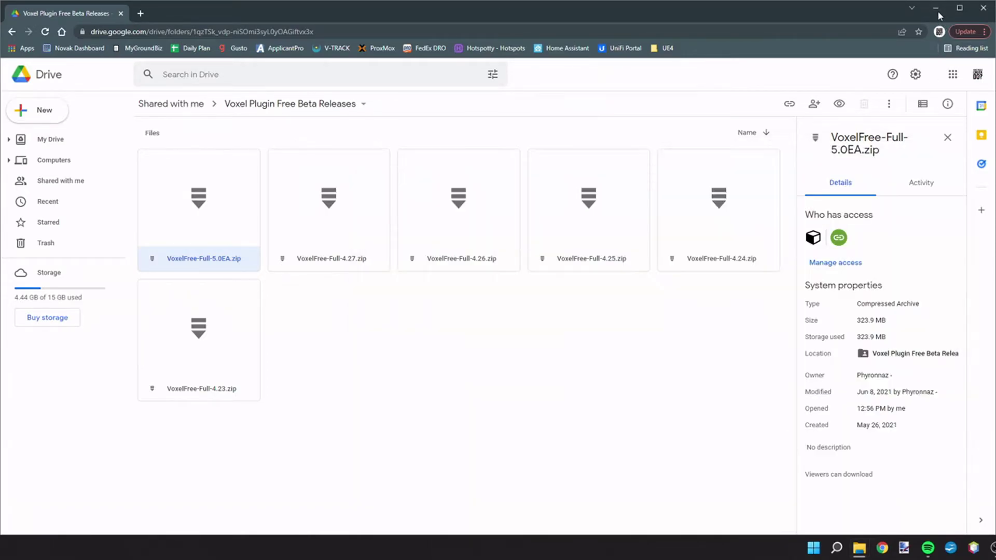
{"action": "left_click", "coordinate": [937, 11]}
{"action": "left_click", "coordinate": [538, 182]}
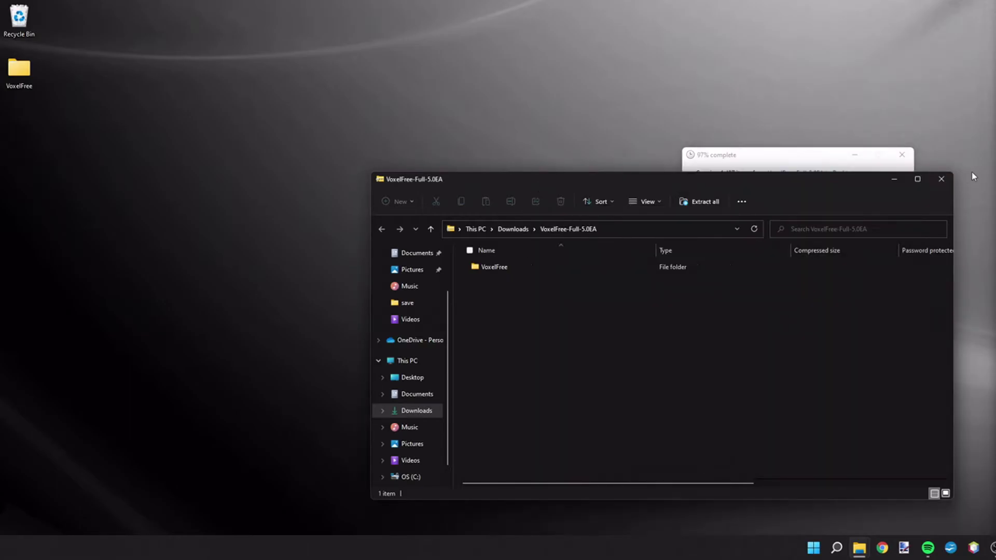
{"action": "left_click", "coordinate": [945, 182]}
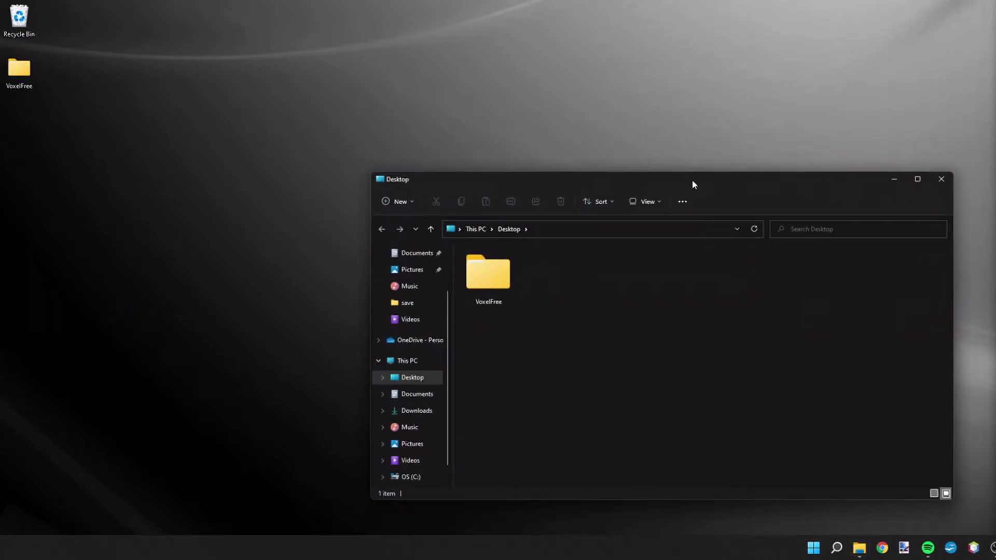
- Close the Desktop folder window and the Unreal Editor, then open a new File Explorer window
{"action": "left_click_drag", "start_coordinate": [692, 182], "coordinate": [437, 151]}
{"action": "left_click", "coordinate": [684, 150]}
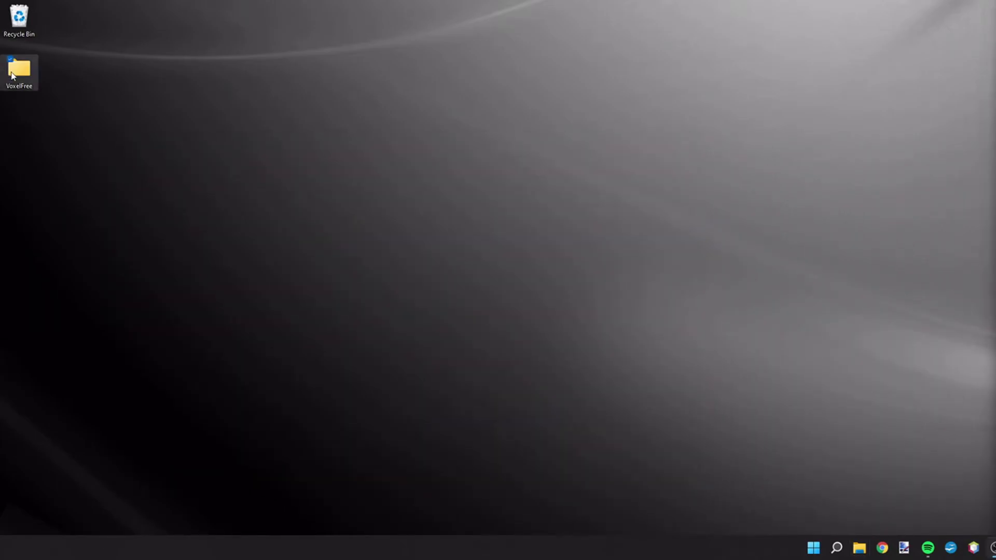
{"action": "left_click", "coordinate": [12, 76]}
{"action": "left_click", "coordinate": [173, 300]}
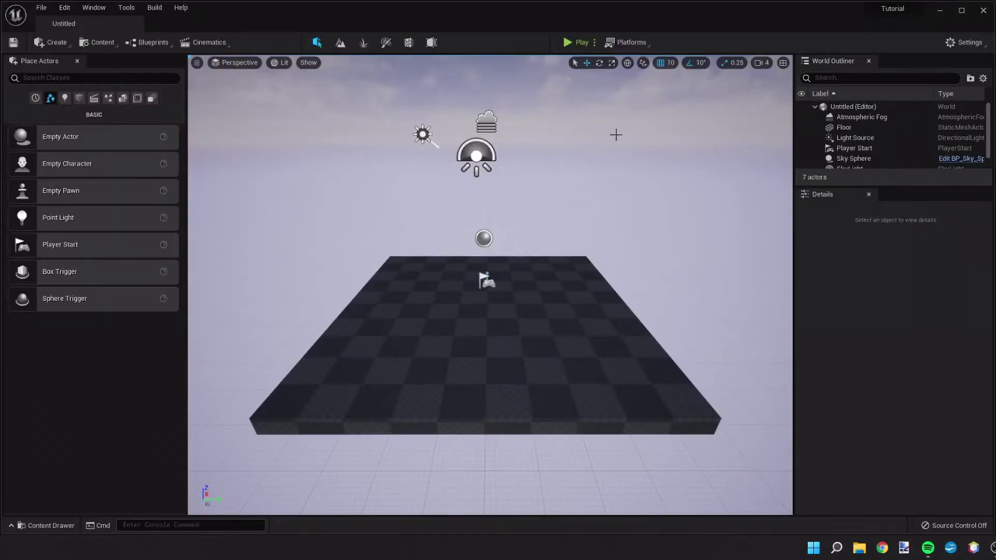
{"action": "left_click", "coordinate": [982, 11]}
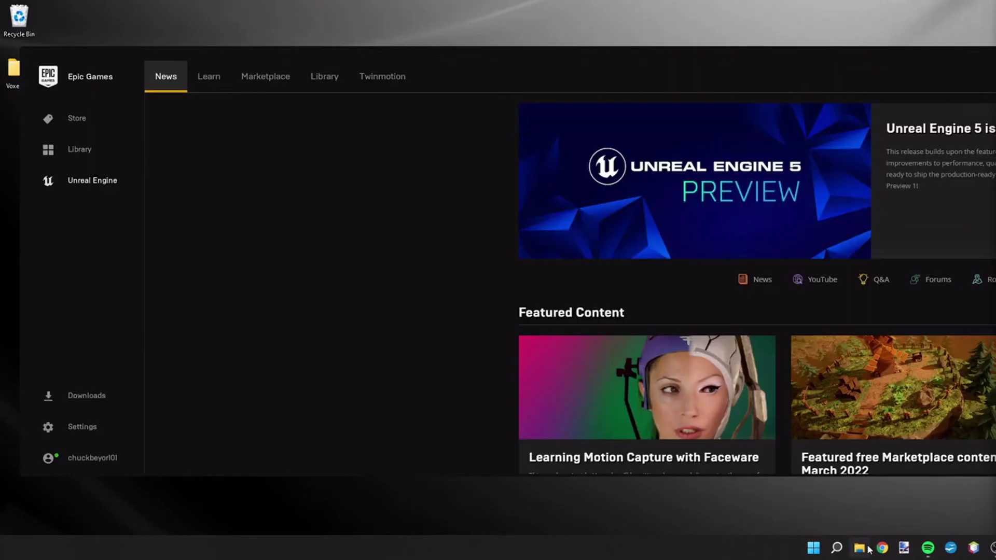
{"action": "left_click", "coordinate": [858, 546]}
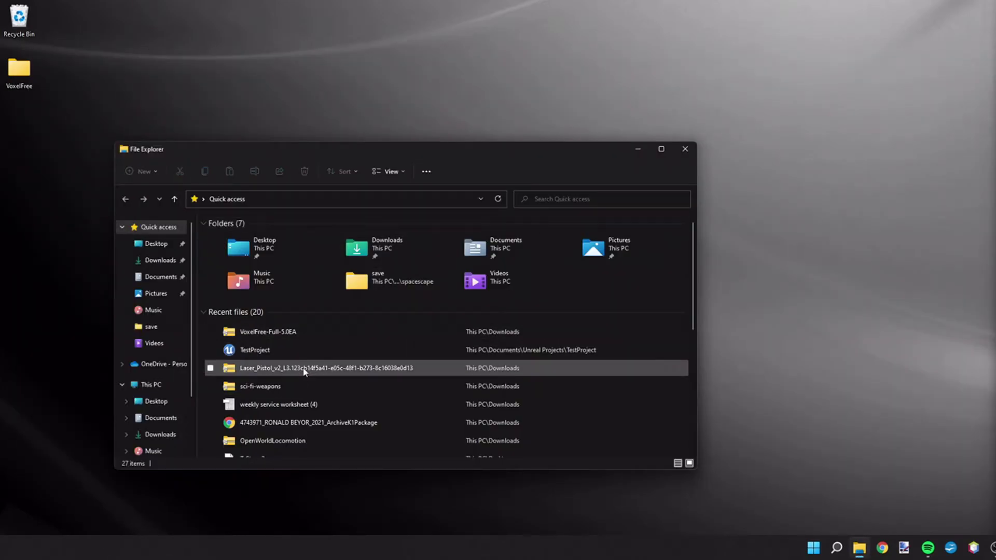
- Navigate to Documents > Unreal Projects > Tutorial in File Explorer
{"action": "double_click", "coordinate": [505, 248]}
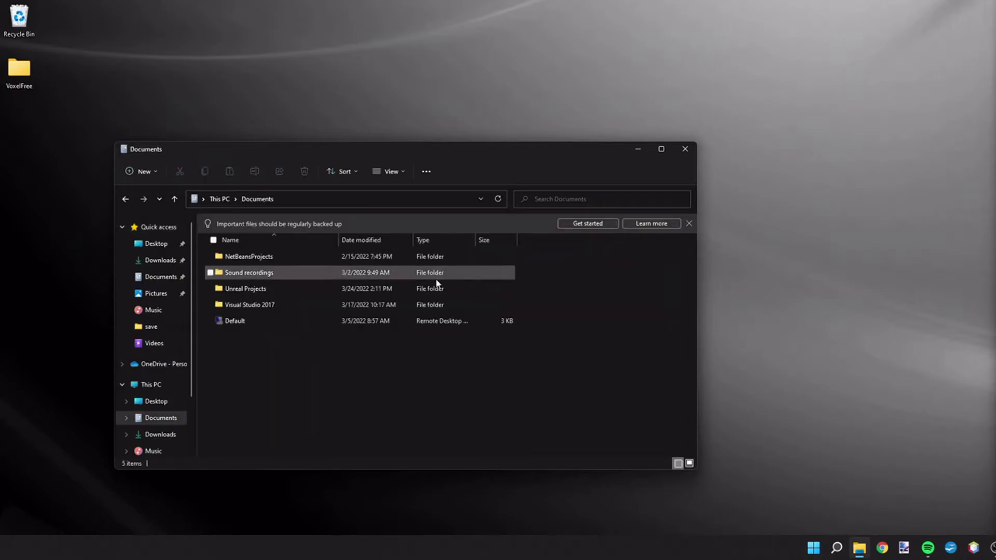
{"action": "double_click", "coordinate": [275, 295]}
{"action": "double_click", "coordinate": [242, 398]}
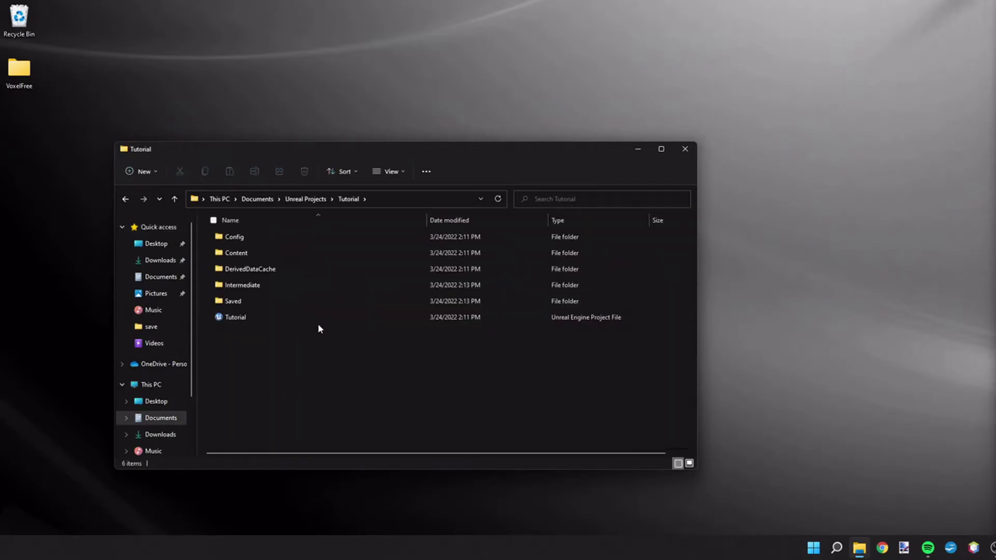
{"action": "left_click_drag", "start_coordinate": [278, 154], "coordinate": [247, 94]}
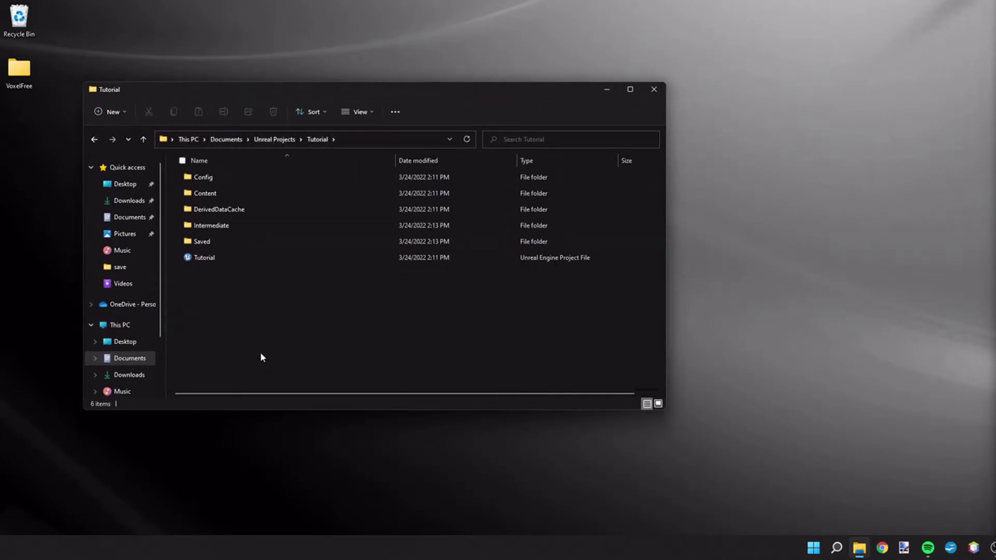
- Create a new folder named 'Plugins' inside the Tutorial project folder
{"action": "right_click", "coordinate": [228, 308]}
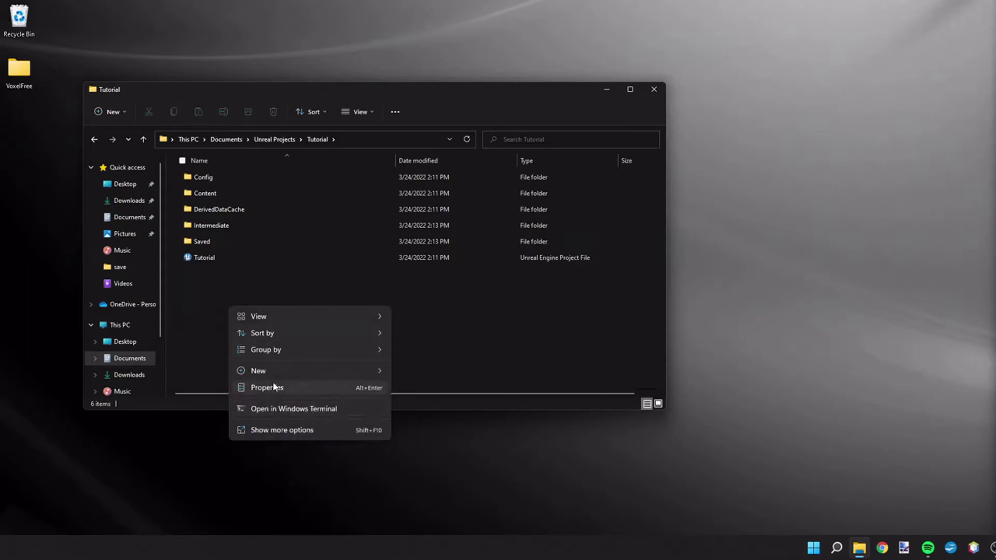
{"action": "mouse_move", "coordinate": [274, 369]}
{"action": "left_click", "coordinate": [421, 171]}
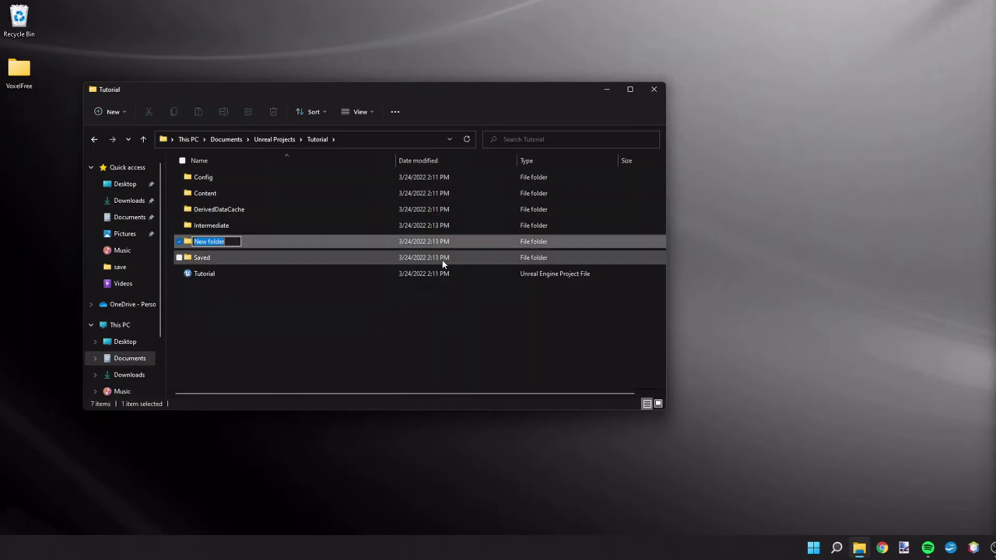
{"action": "type", "text": "Plugins"}
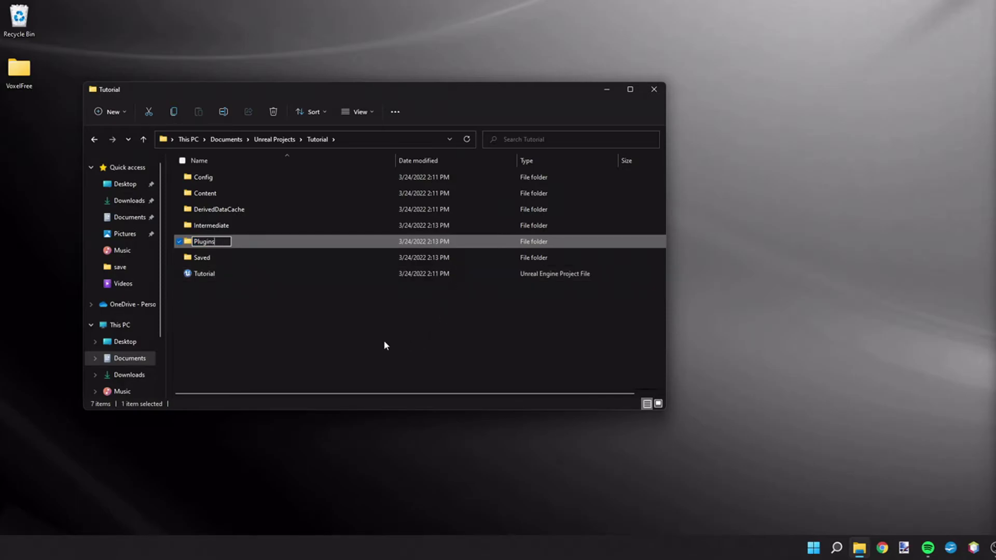
{"action": "left_click", "coordinate": [384, 340]}
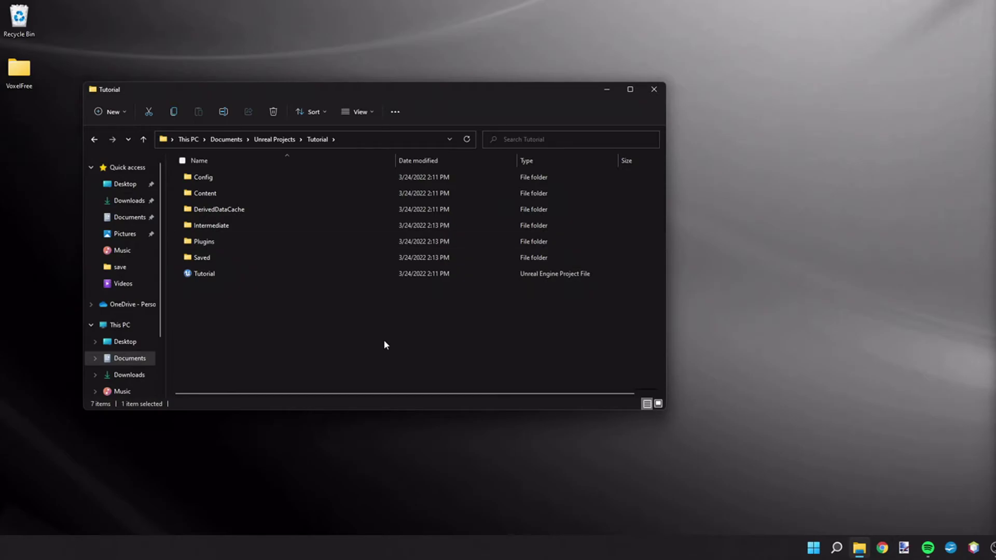
- Move the VoxelFree folder into Plugins and return to the Tutorial folder
{"action": "double_click", "coordinate": [214, 240]}
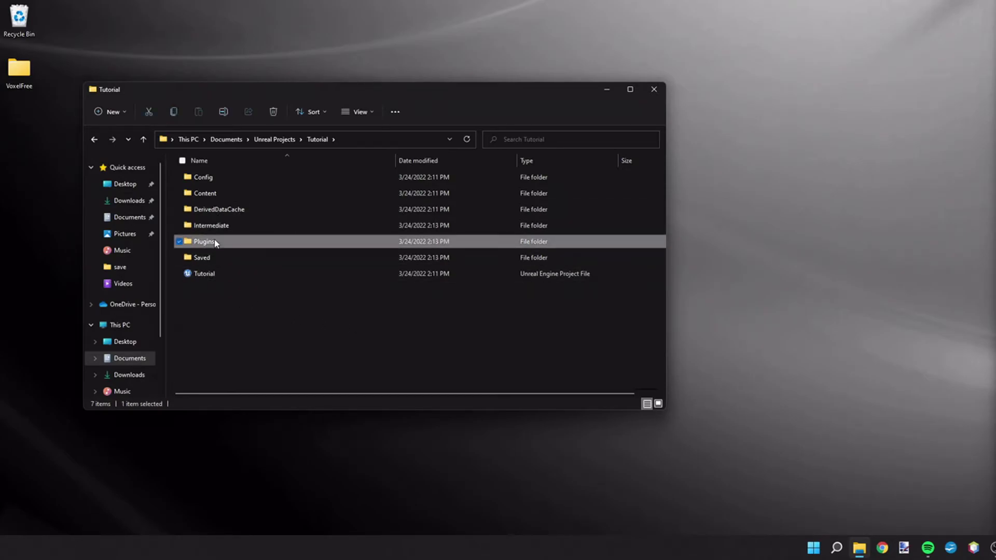
{"action": "left_click_drag", "start_coordinate": [19, 70], "coordinate": [245, 239]}
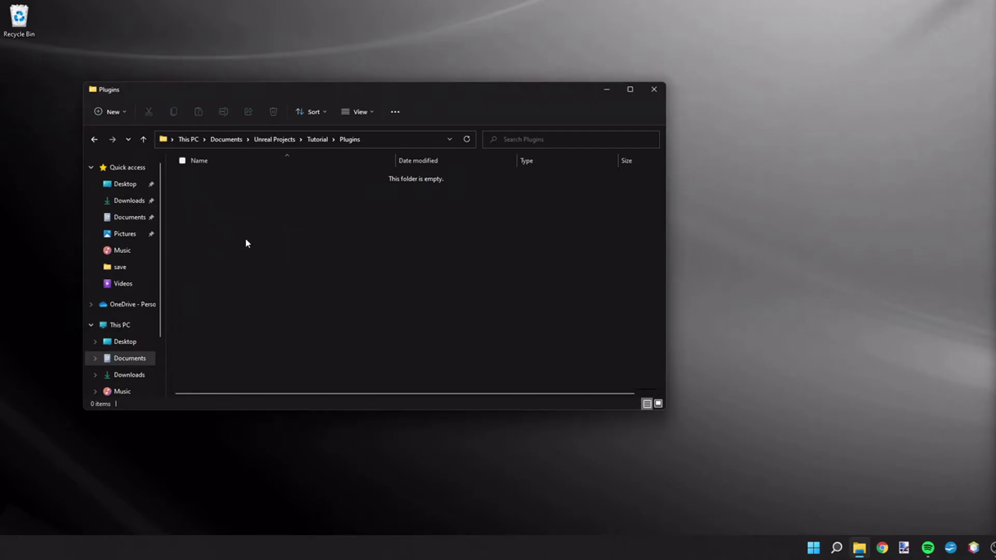
{"action": "left_click", "coordinate": [143, 139]}
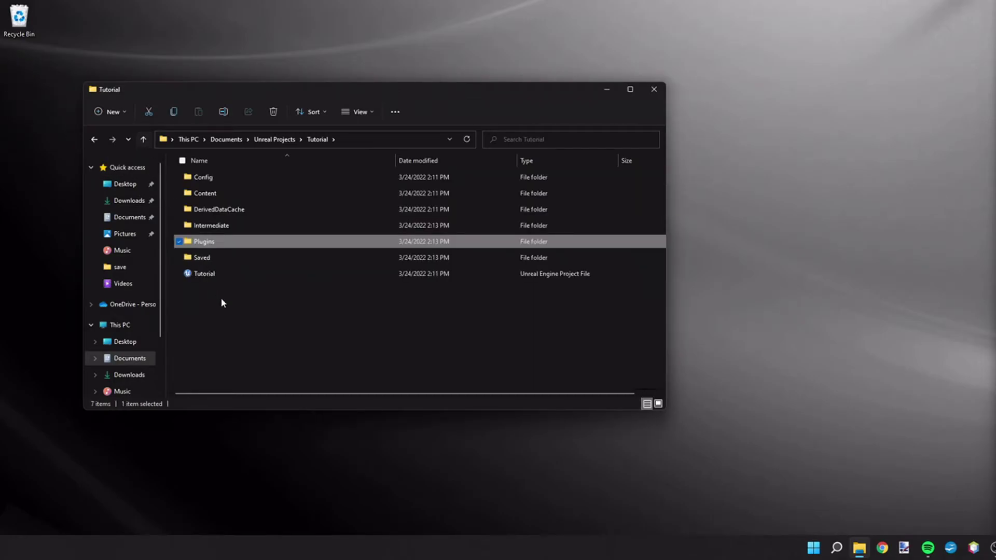
- Open Tutorial.uproject with engine version 5.0 and maximize the reopened editor
{"action": "double_click", "coordinate": [210, 274]}
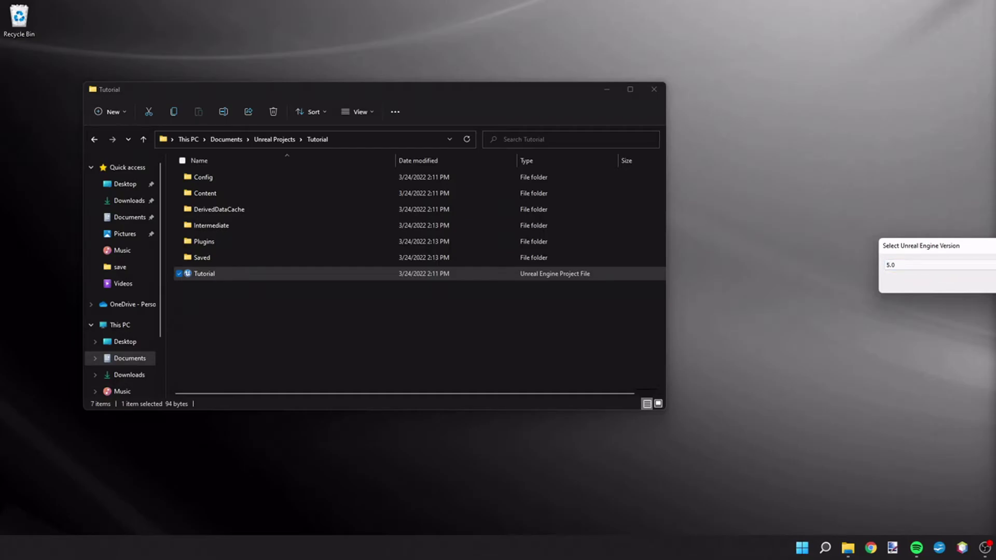
{"action": "left_click", "coordinate": [939, 264]}
{"action": "left_click", "coordinate": [913, 267]}
{"action": "key", "text": "Return"}
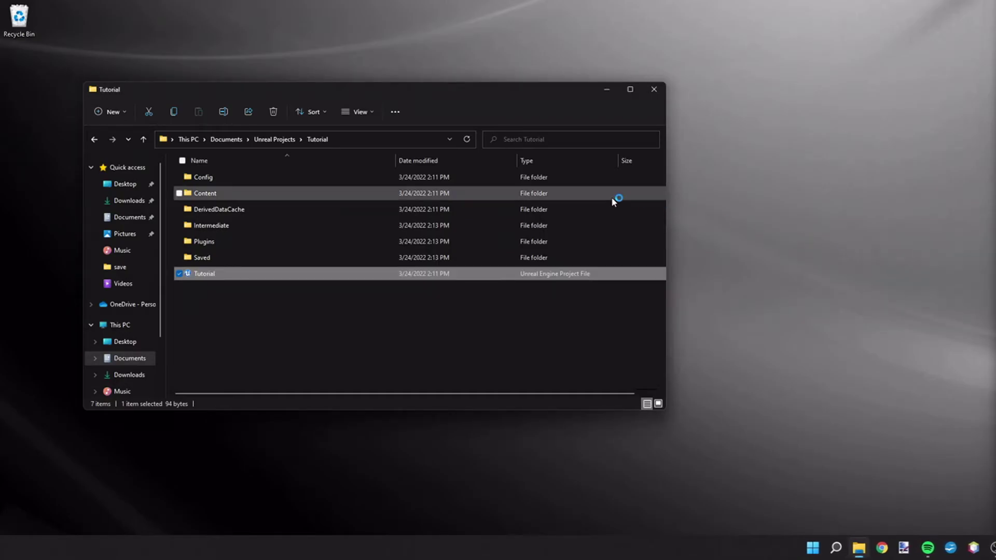
{"action": "left_click", "coordinate": [653, 89]}
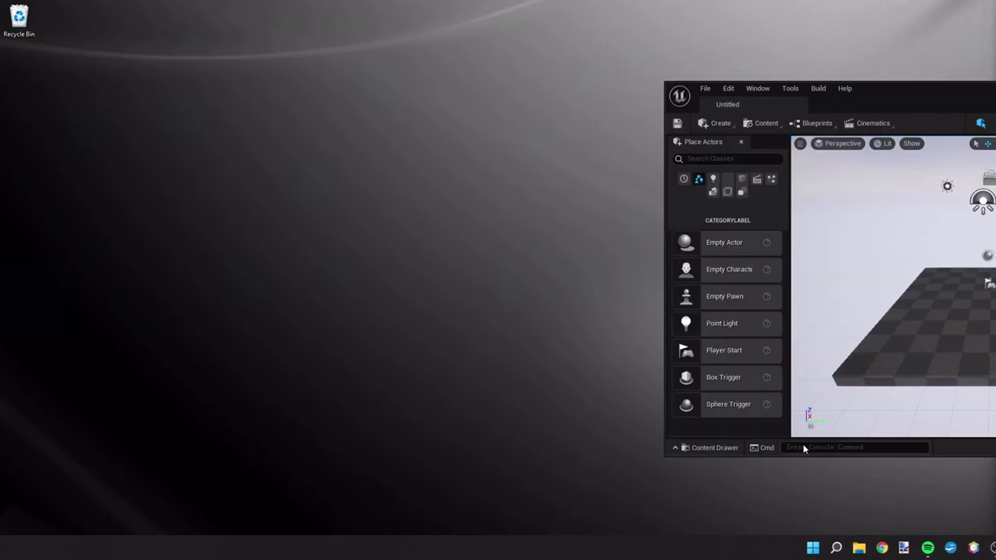
{"action": "left_click_drag", "start_coordinate": [938, 89], "coordinate": [363, 1]}
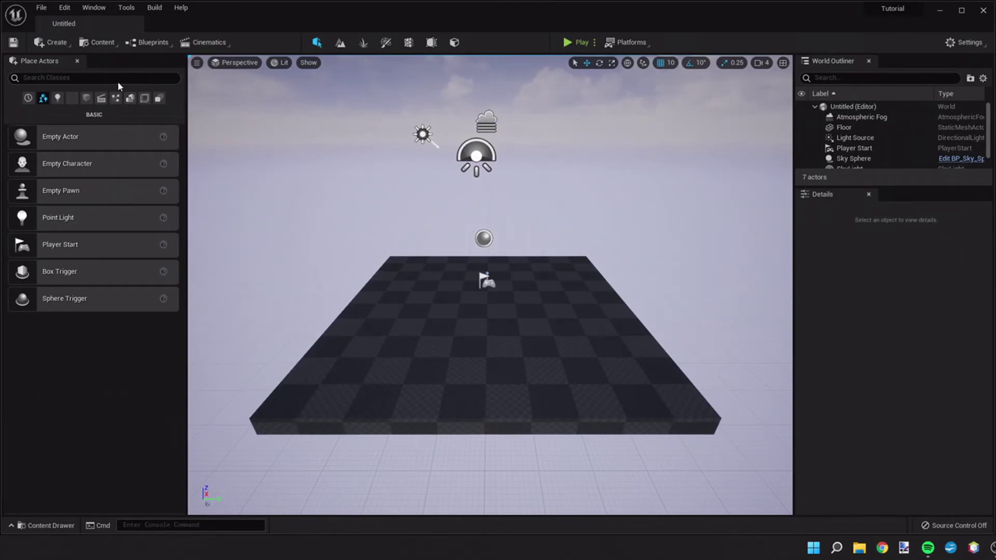
- In the Content Drawer, show the top-level Content folder and collapse Voxel Content
{"action": "left_click", "coordinate": [46, 525]}
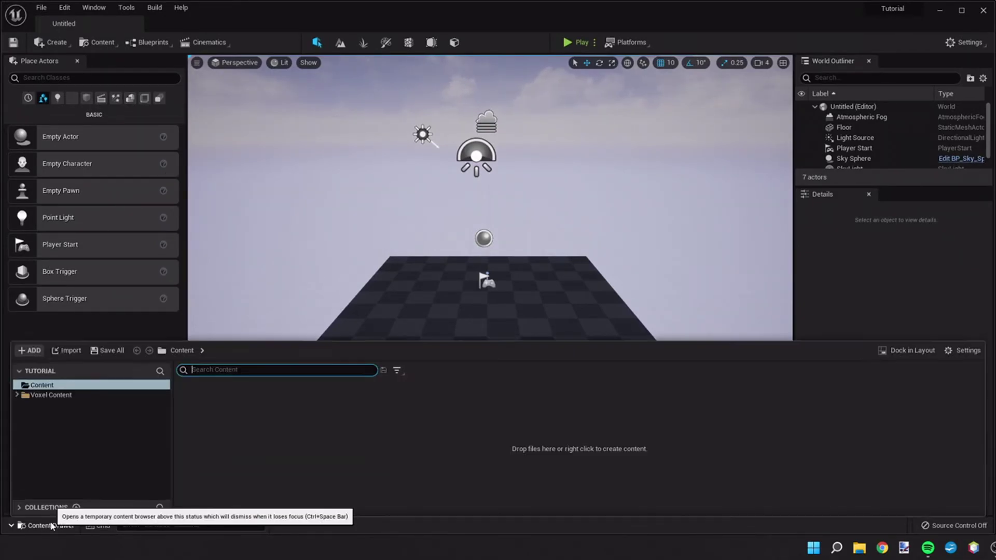
{"action": "left_click", "coordinate": [17, 394]}
{"action": "left_click", "coordinate": [48, 395]}
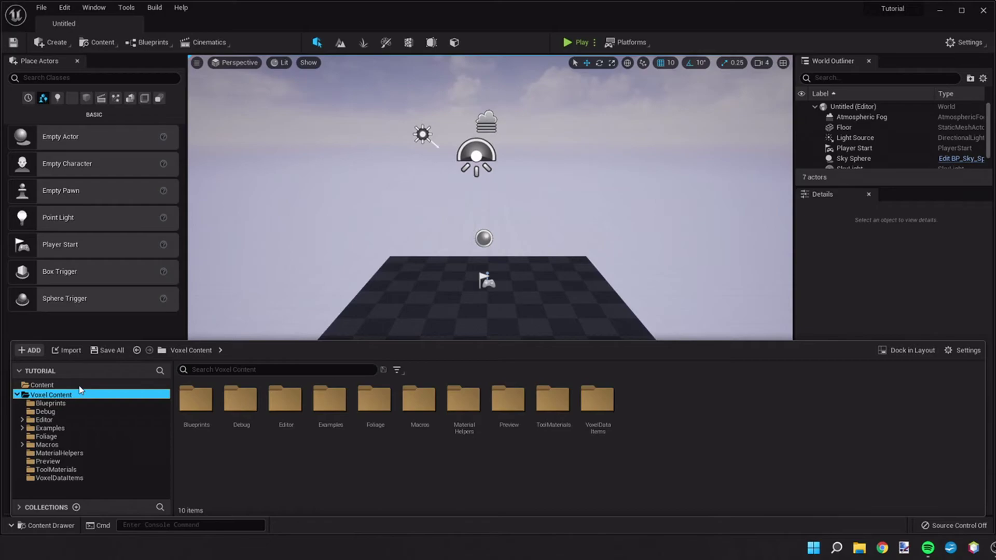
{"action": "left_click", "coordinate": [98, 385]}
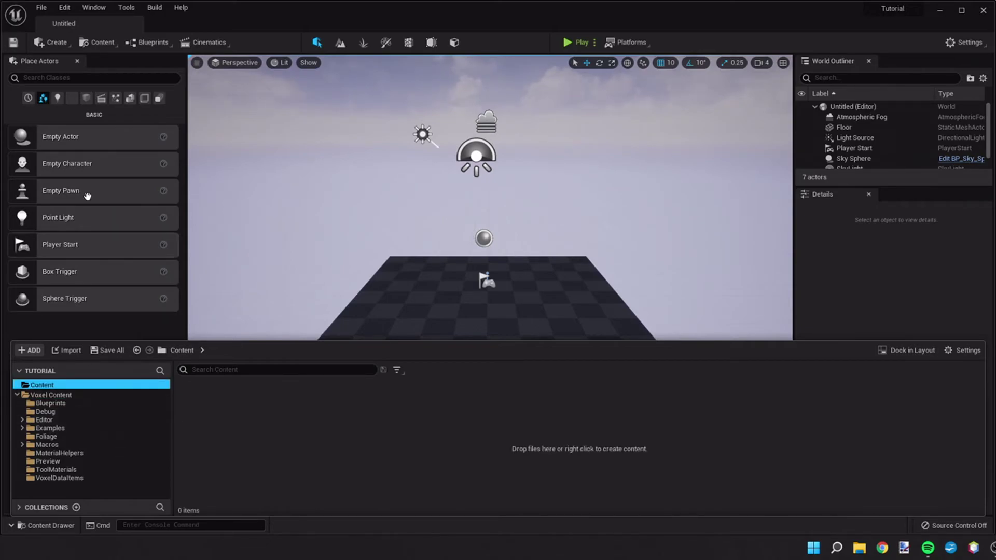
{"action": "left_click", "coordinate": [18, 393]}
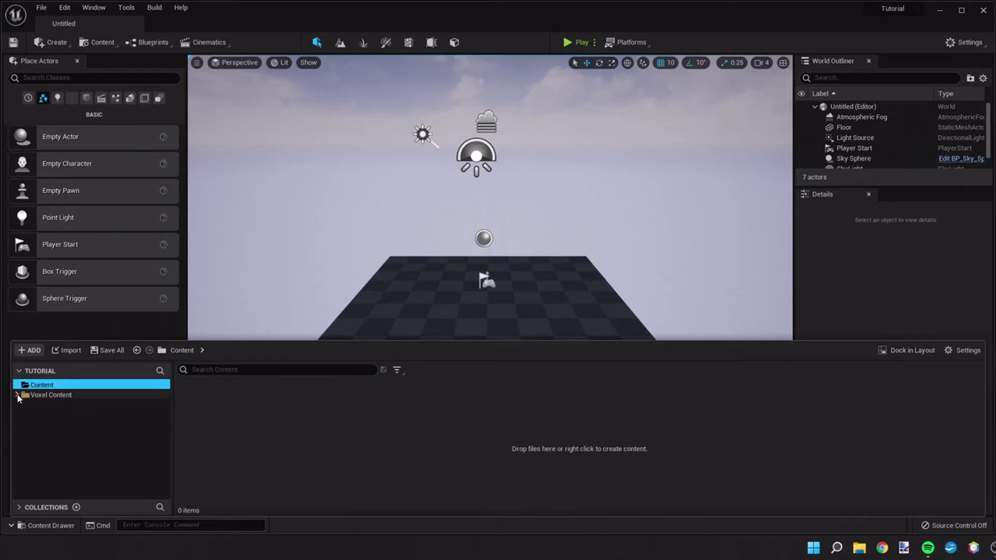
- Delete the checkered Floor and place a Voxel World actor found by searching 'voxel'
{"action": "left_click", "coordinate": [458, 323]}
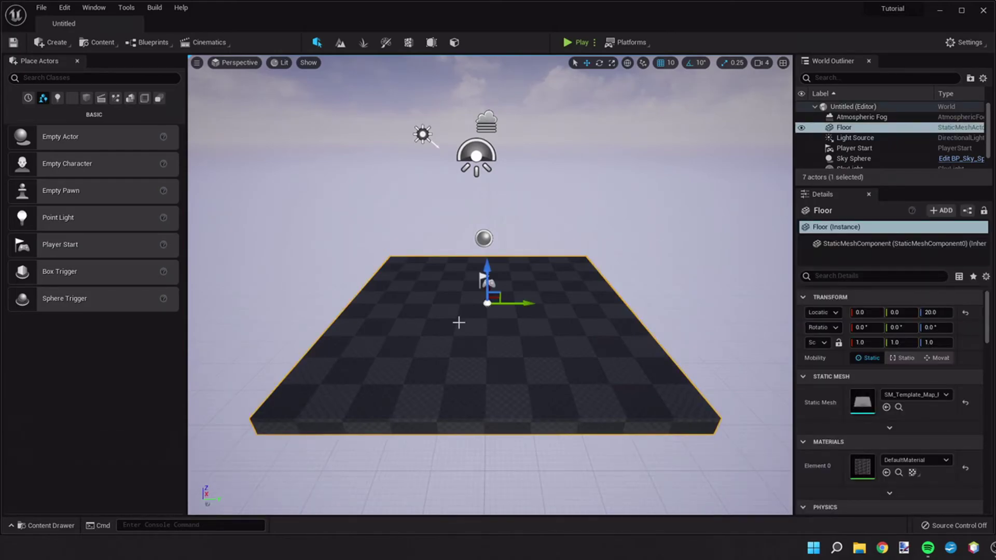
{"action": "key", "text": "Delete"}
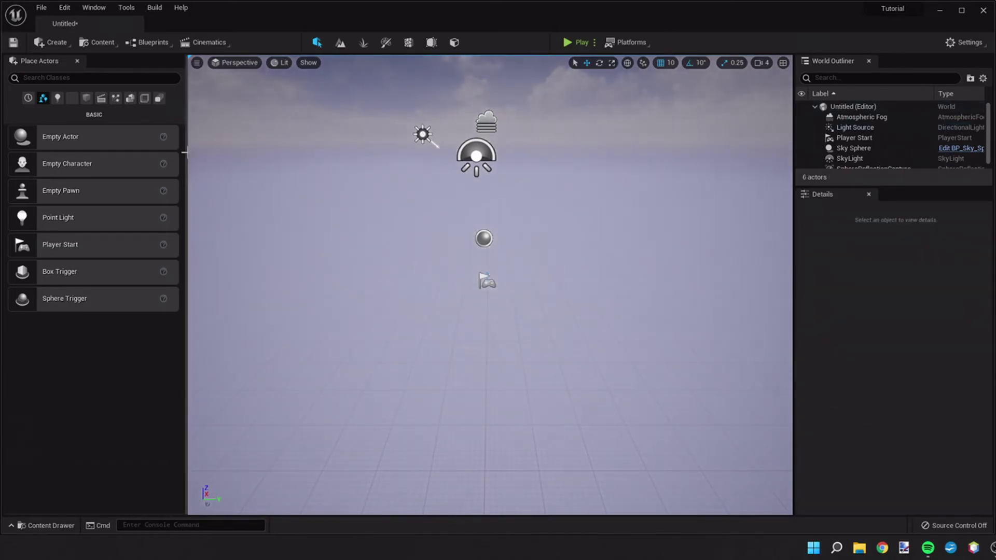
{"action": "left_click", "coordinate": [138, 77]}
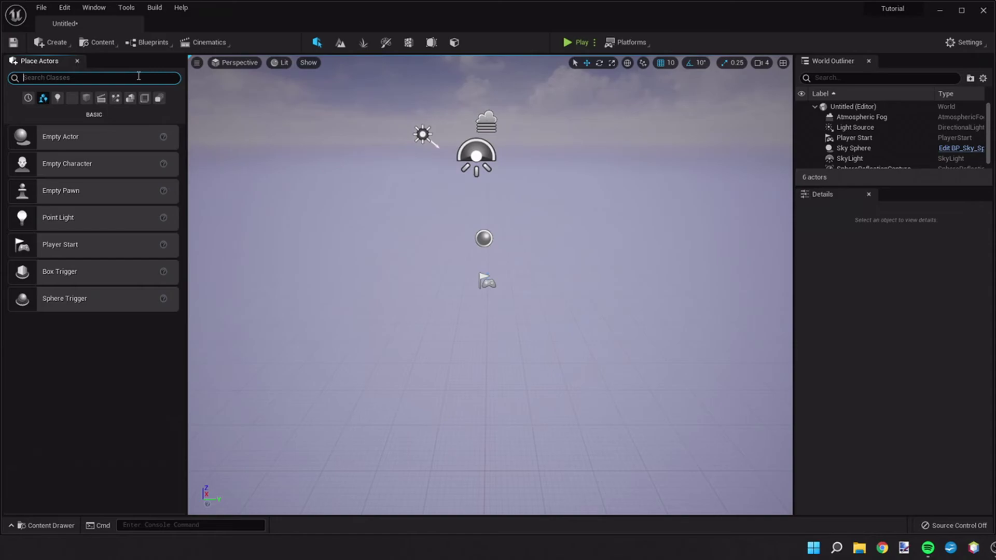
{"action": "type", "text": "voxel"}
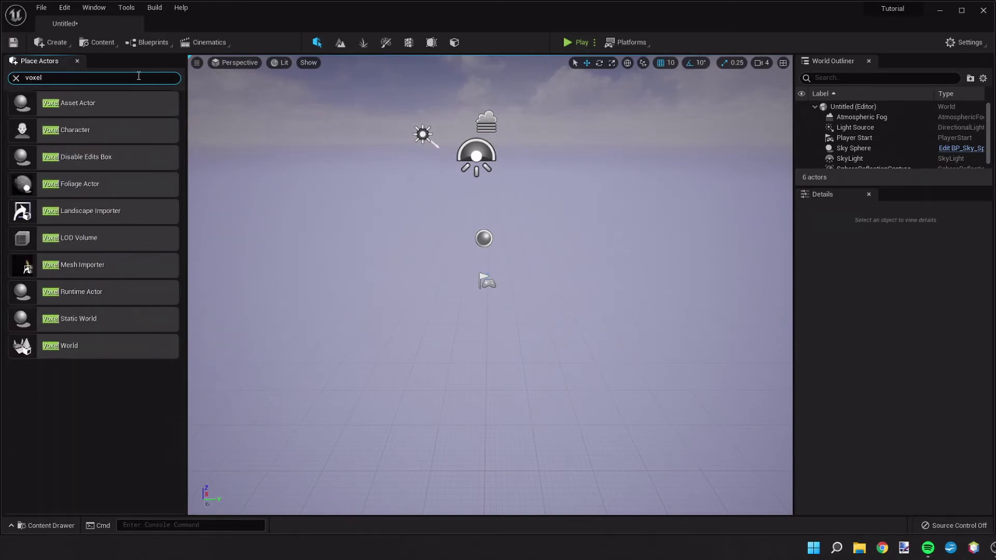
{"action": "left_click_drag", "start_coordinate": [130, 344], "coordinate": [485, 320]}
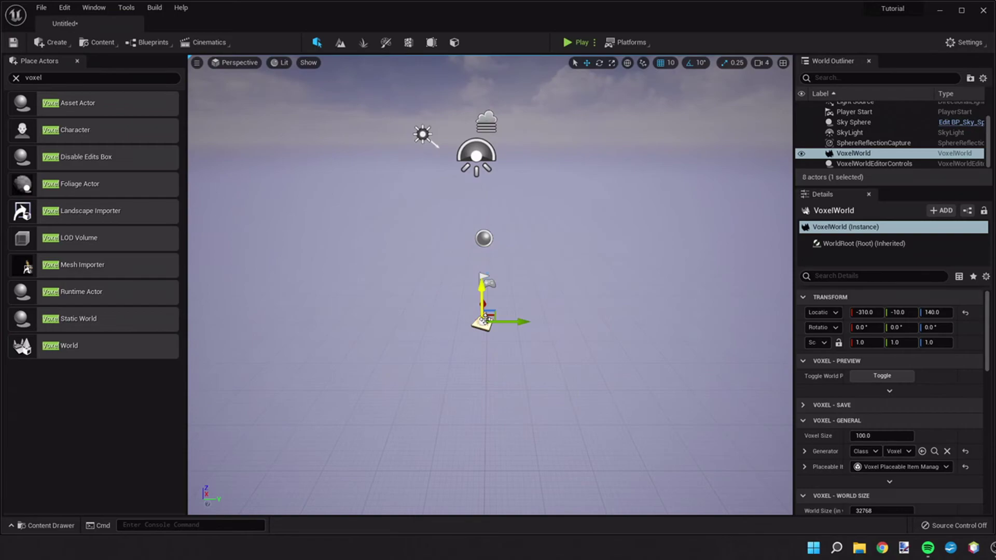
- Set the Voxel World's location to X 0, Y 0, Z 0
{"action": "left_click", "coordinate": [944, 311]}
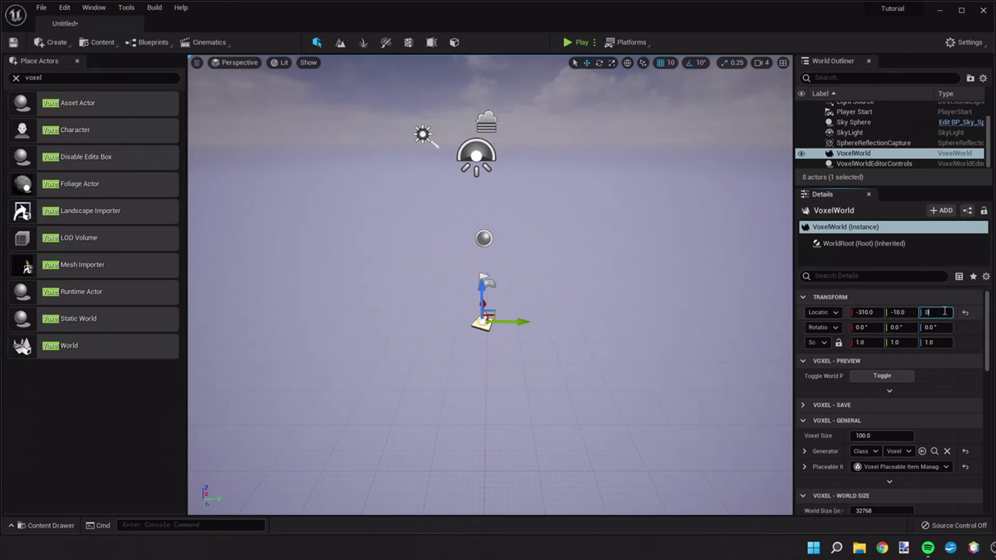
{"action": "type", "text": "0"}
{"action": "left_click", "coordinate": [899, 312]}
{"action": "type", "text": "0"}
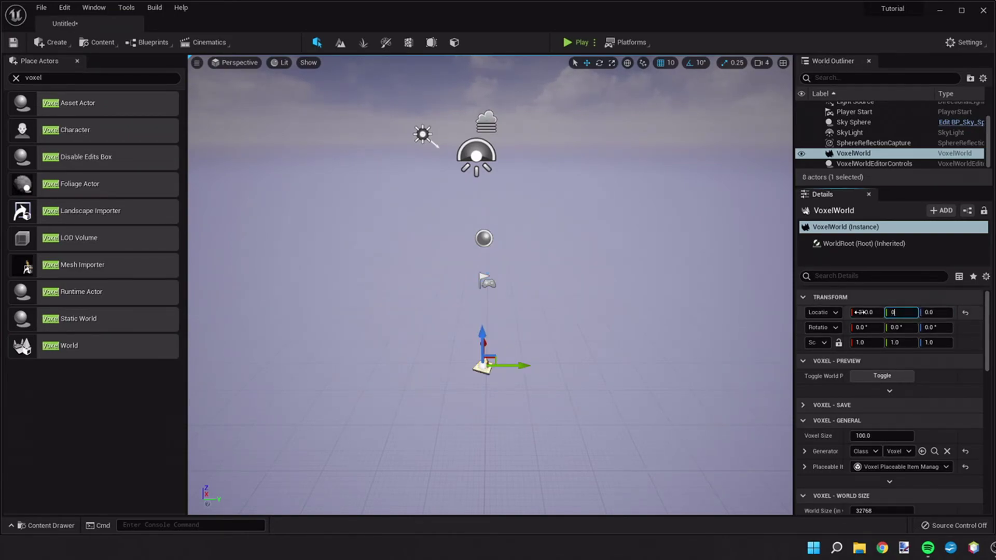
{"action": "left_click", "coordinate": [865, 312]}
{"action": "type", "text": "0"}
{"action": "key", "text": "Return"}
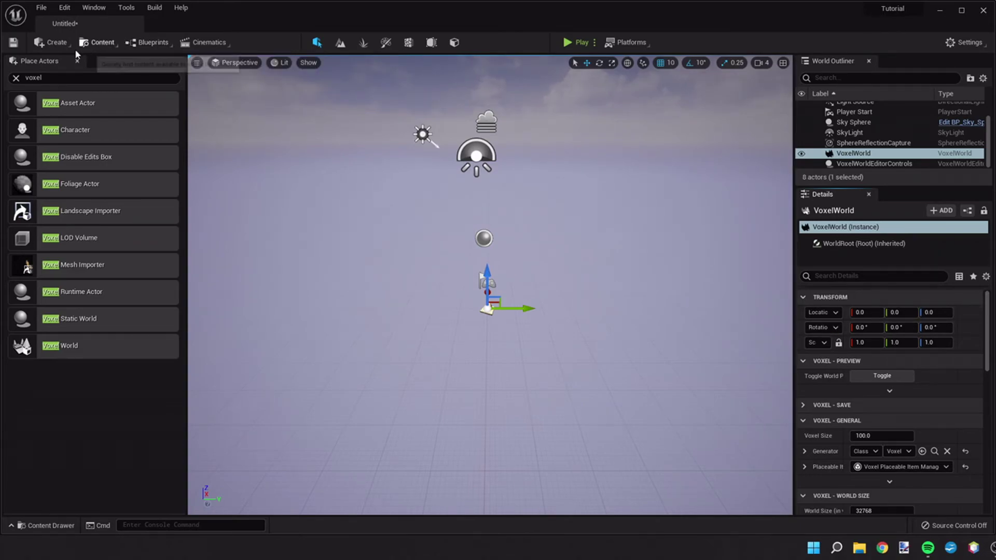
- Save the level as NewMap, then run a short play test of the flat grassy terrain and stop it
{"action": "left_click", "coordinate": [14, 43]}
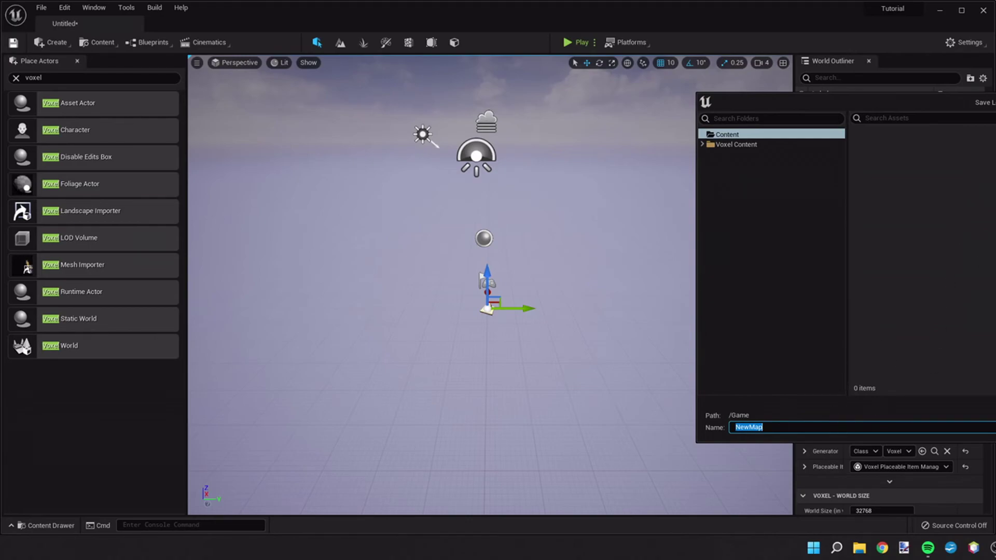
{"action": "key", "text": "Return"}
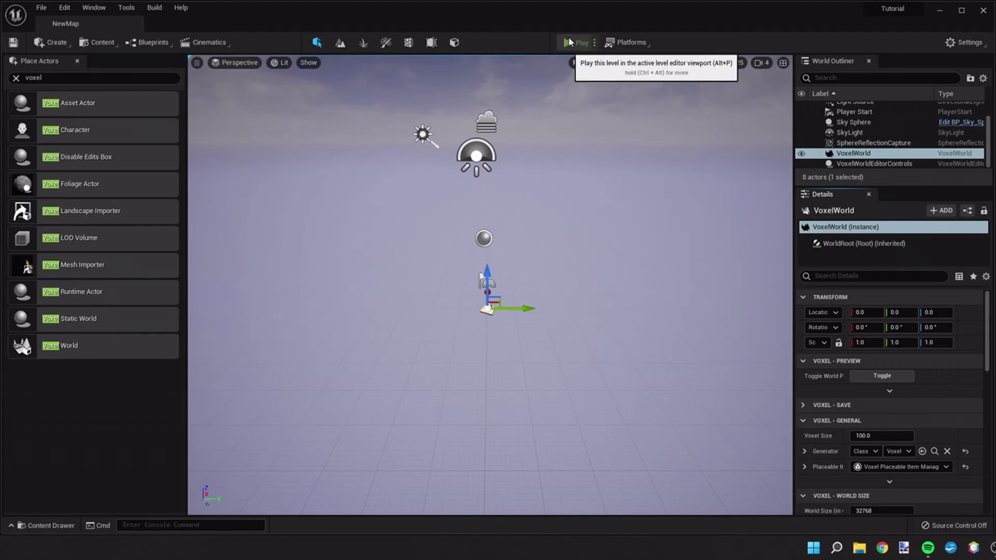
{"action": "left_click", "coordinate": [569, 42]}
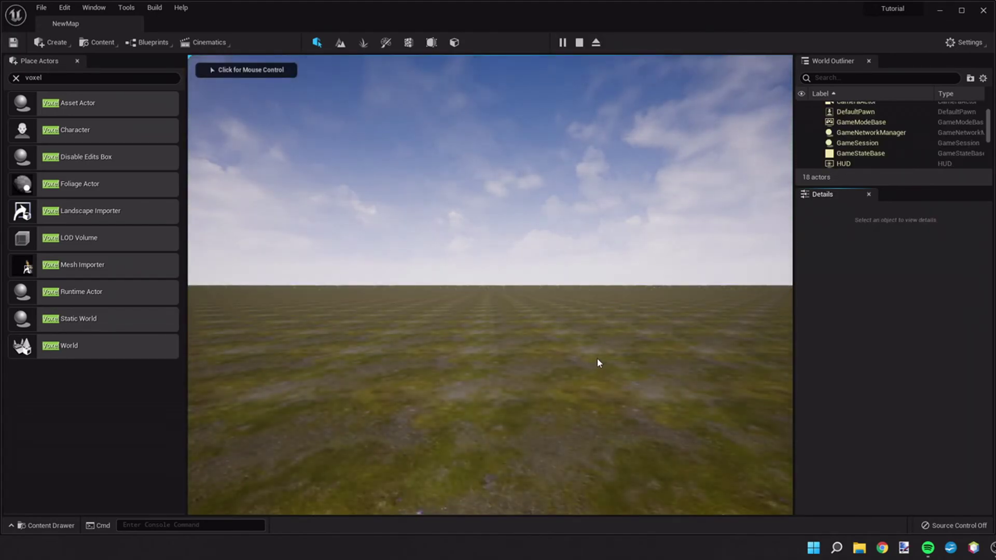
{"action": "left_click", "coordinate": [596, 358]}
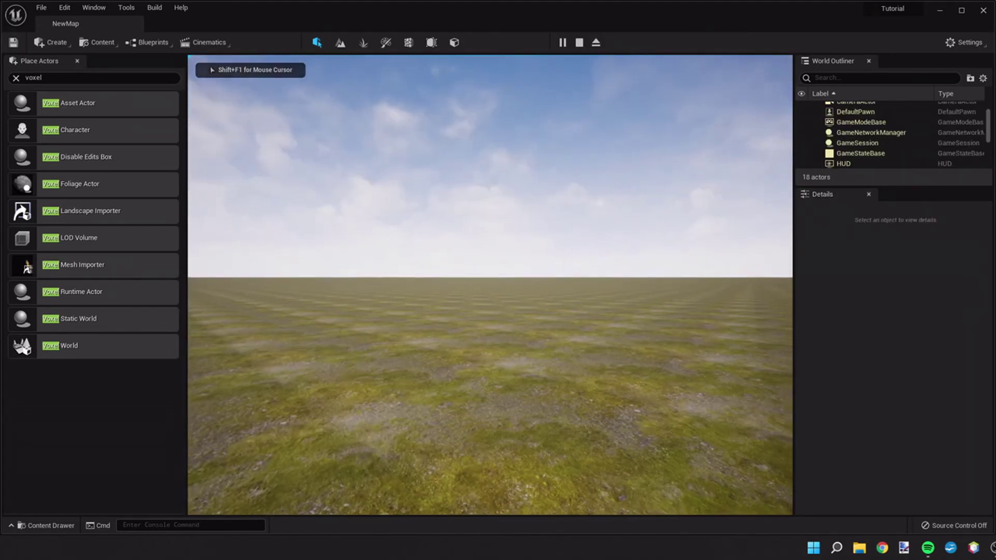
{"action": "key", "text": "Escape"}
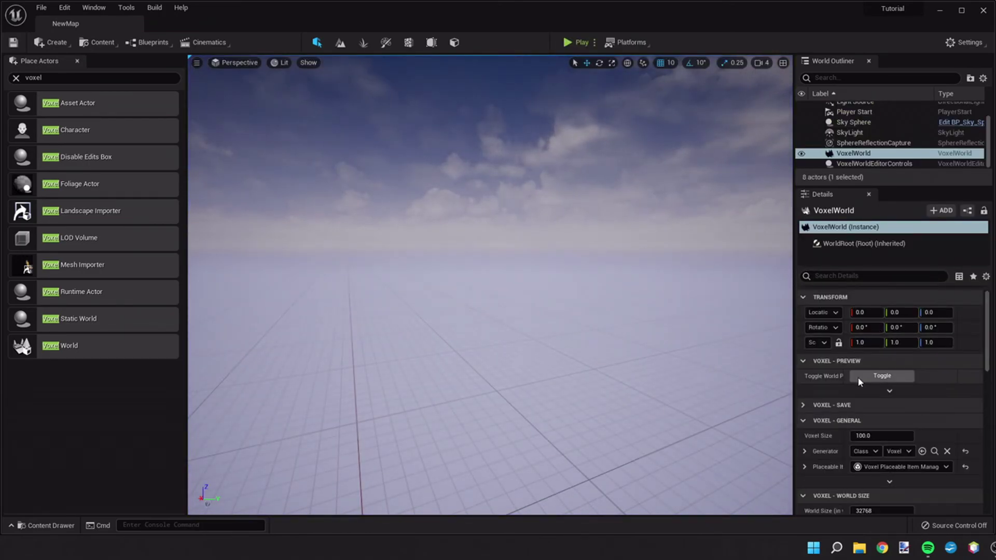
- Enable Toggle World Preview under VOXEL - PREVIEW advanced options and pull the camera back over the terrain
{"action": "left_click", "coordinate": [889, 391]}
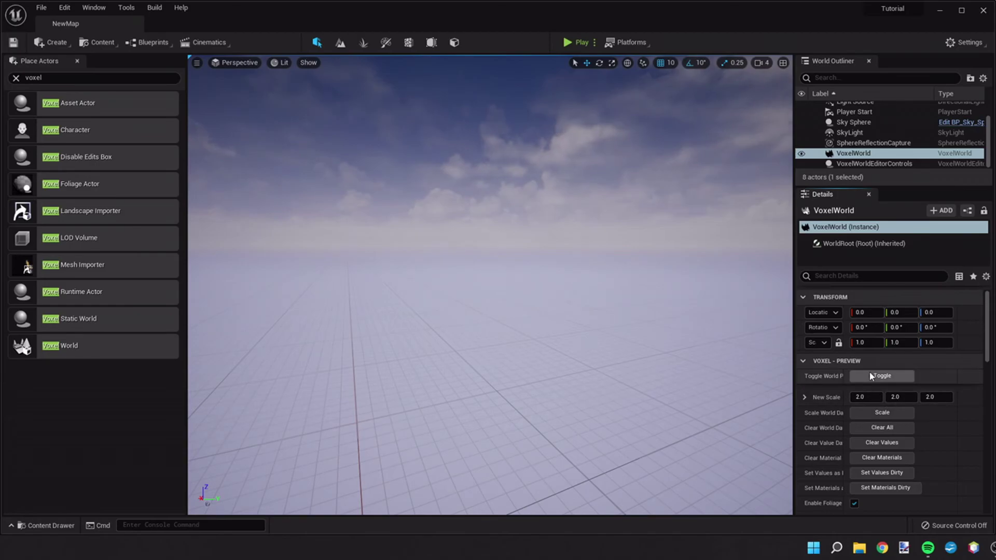
{"action": "left_click", "coordinate": [882, 376]}
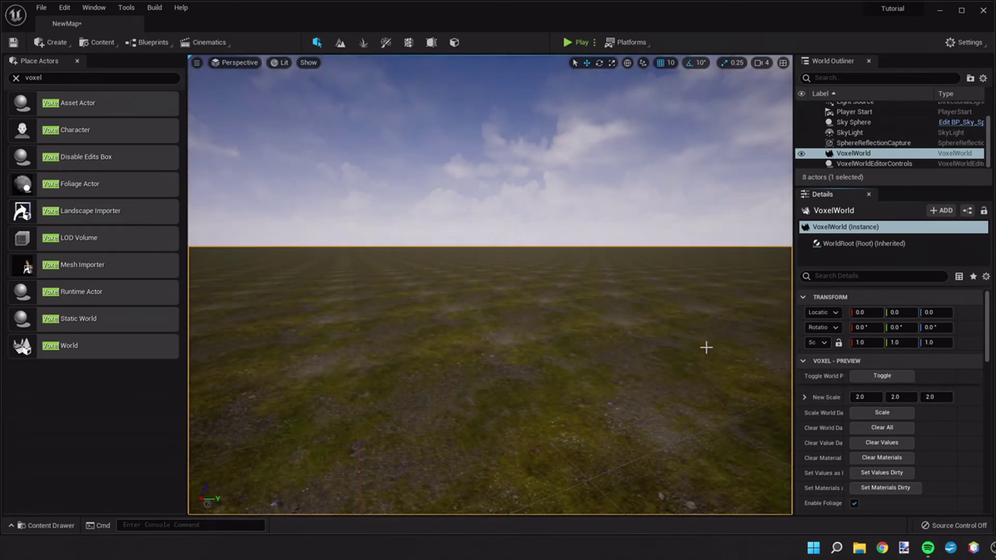
{"action": "right_click_drag", "start_coordinate": [705, 344], "coordinate": [704, 327]}
{"action": "left_click_drag", "start_coordinate": [704, 327], "coordinate": [705, 384]}
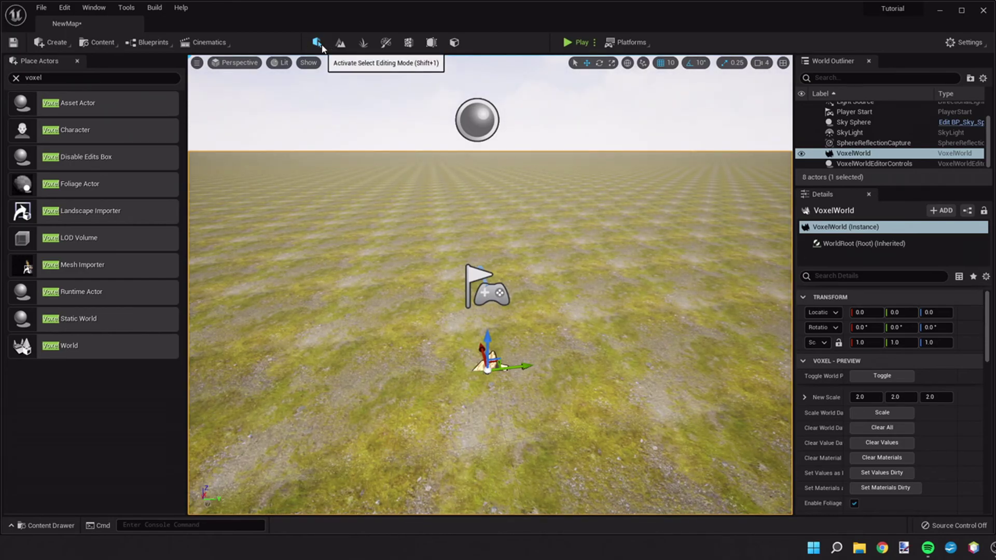
- In Voxels mode, sweep the Flatten brush (size 1000, strength 0.1) across the far-left terrain
{"action": "left_click", "coordinate": [453, 45]}
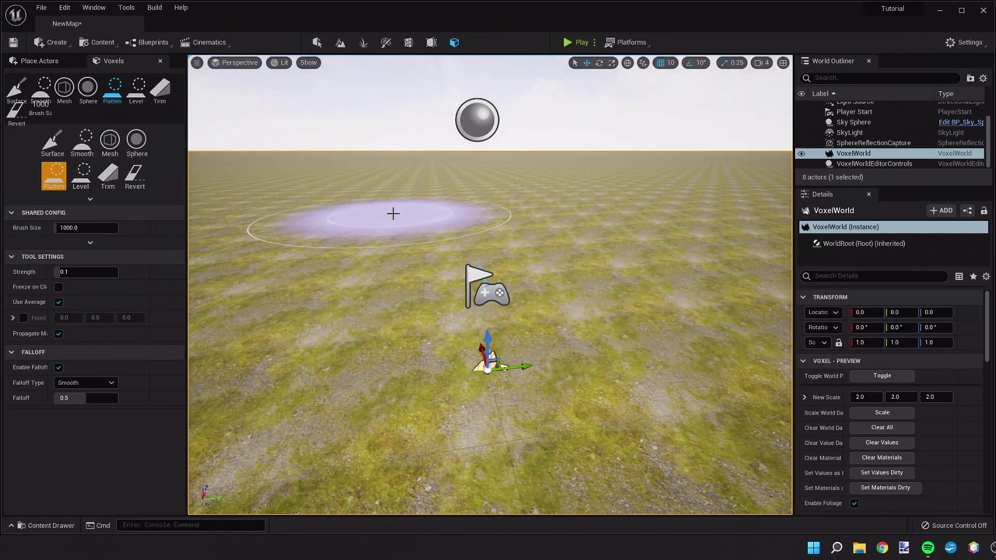
{"action": "mouse_move", "coordinate": [388, 215]}
{"action": "left_mouse_down"}
{"action": "mouse_move", "coordinate": [389, 232]}
{"action": "mouse_move", "coordinate": [493, 233]}
{"action": "left_mouse_up"}
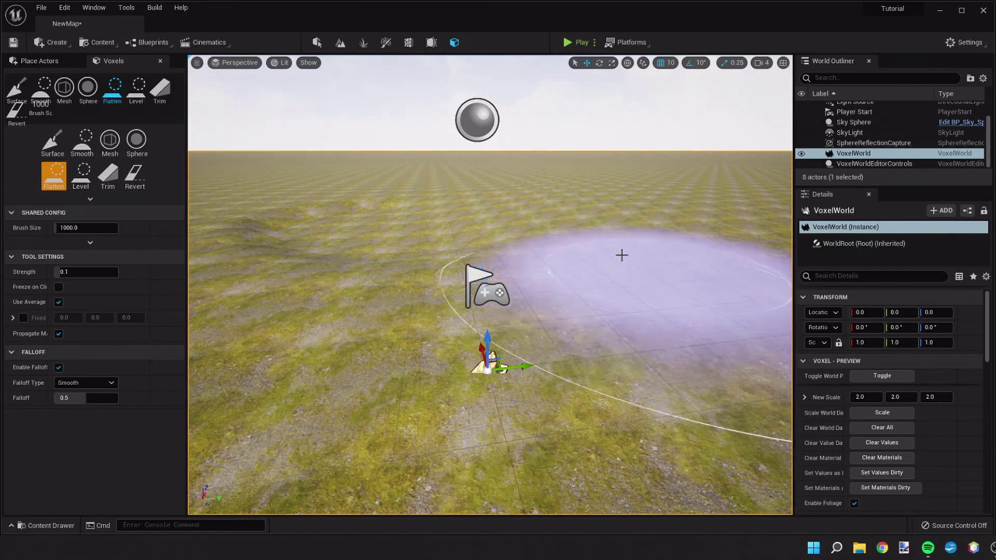
{"action": "right_click_drag", "start_coordinate": [589, 248], "coordinate": [589, 248]}
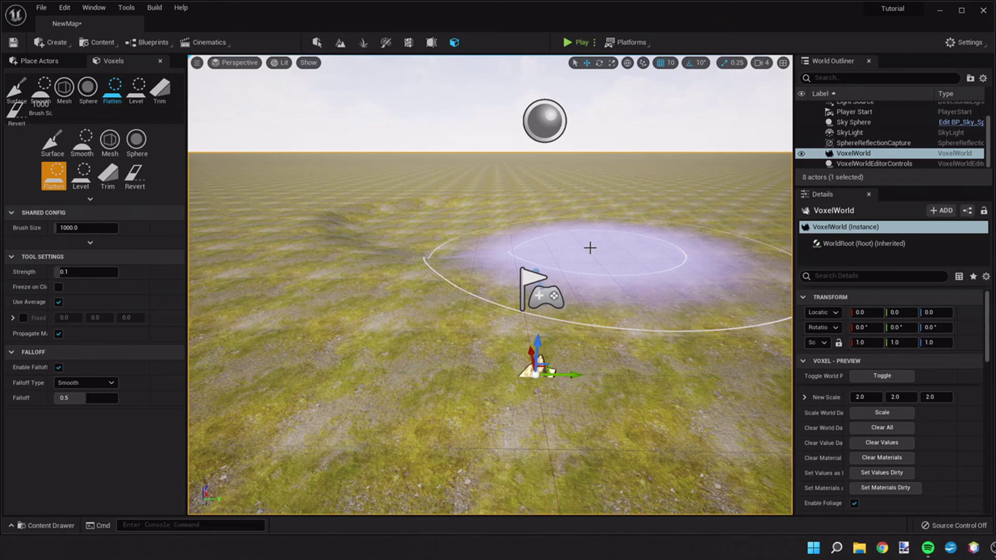